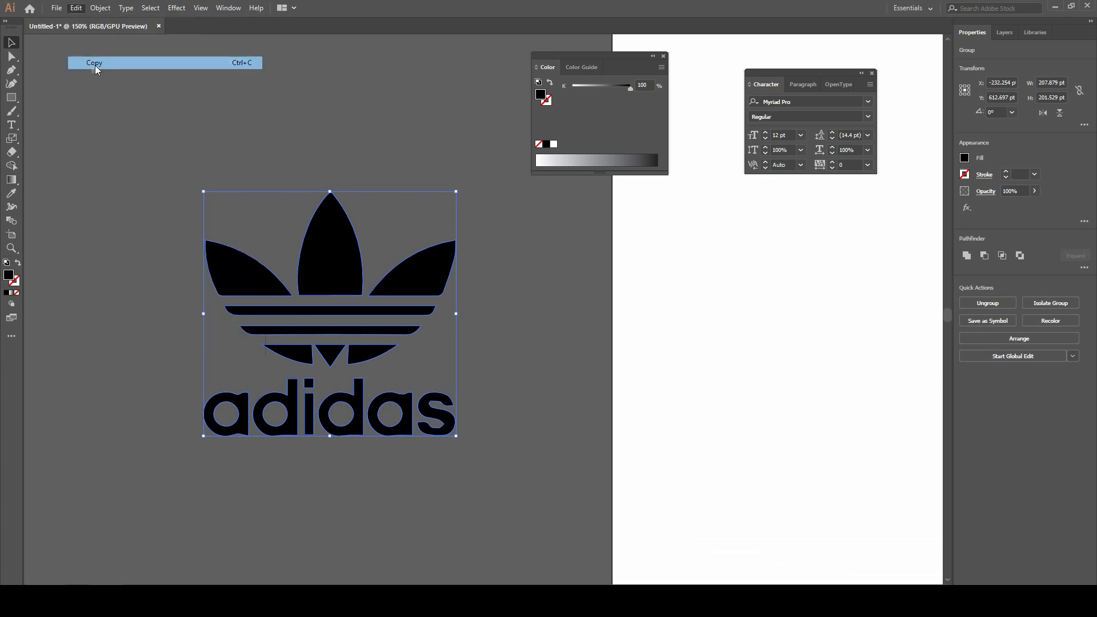
Switch to After Effects, create a solid named "logo" and paste the copied adidas logo paths onto it as masks.
{"action": "left_click", "coordinate": [310, 544]}
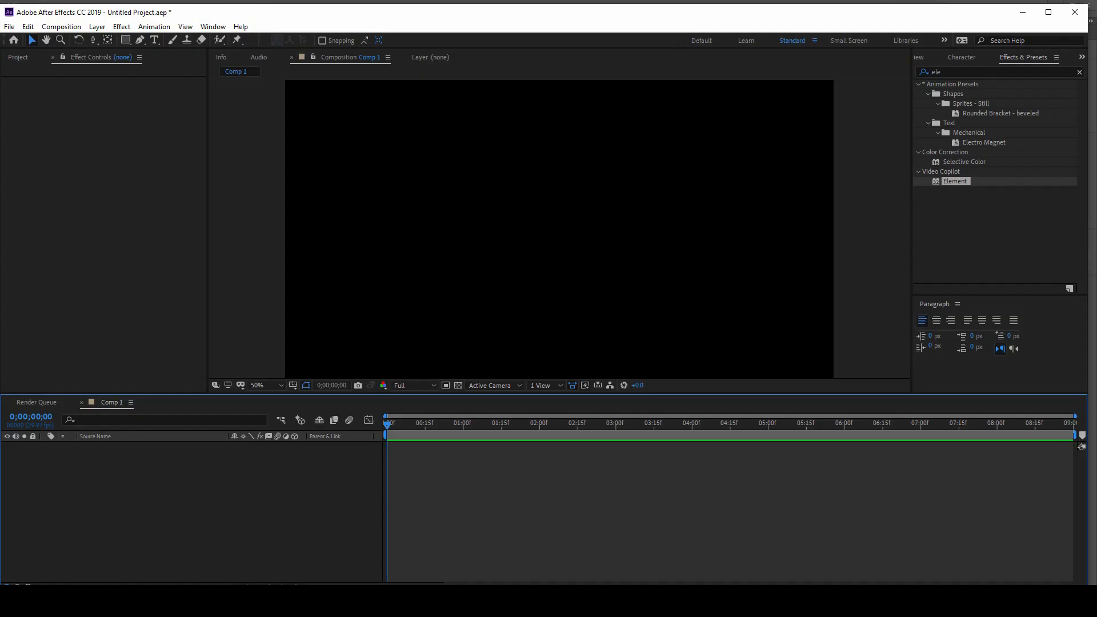
{"action": "right_click", "coordinate": [265, 505]}
{"action": "mouse_move", "coordinate": [338, 379]}
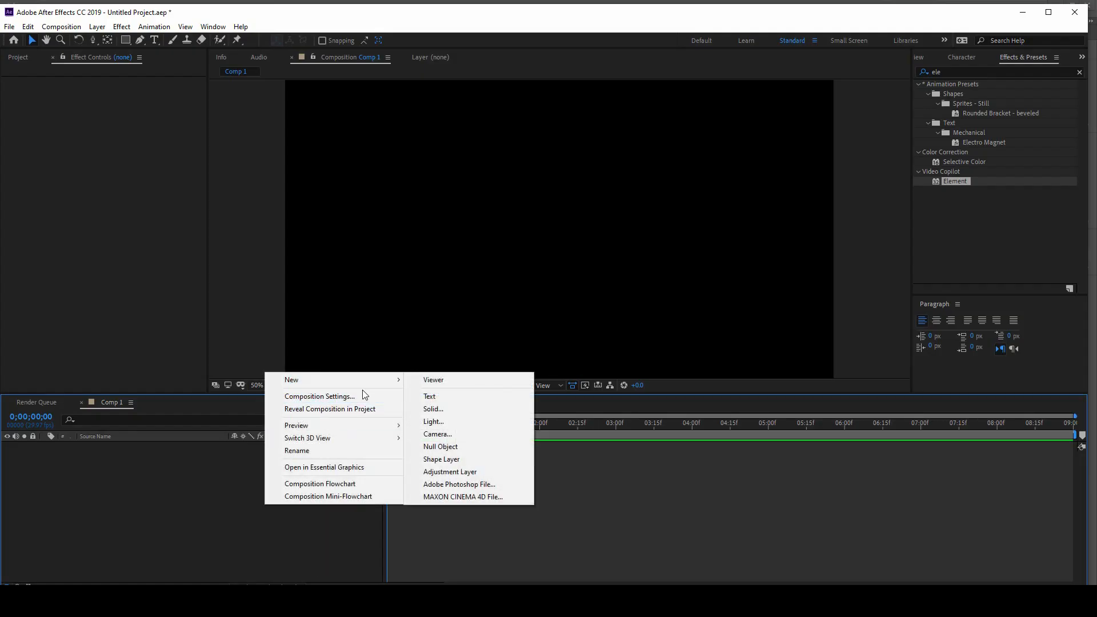
{"action": "left_click", "coordinate": [421, 409]}
{"action": "type", "text": "logo"}
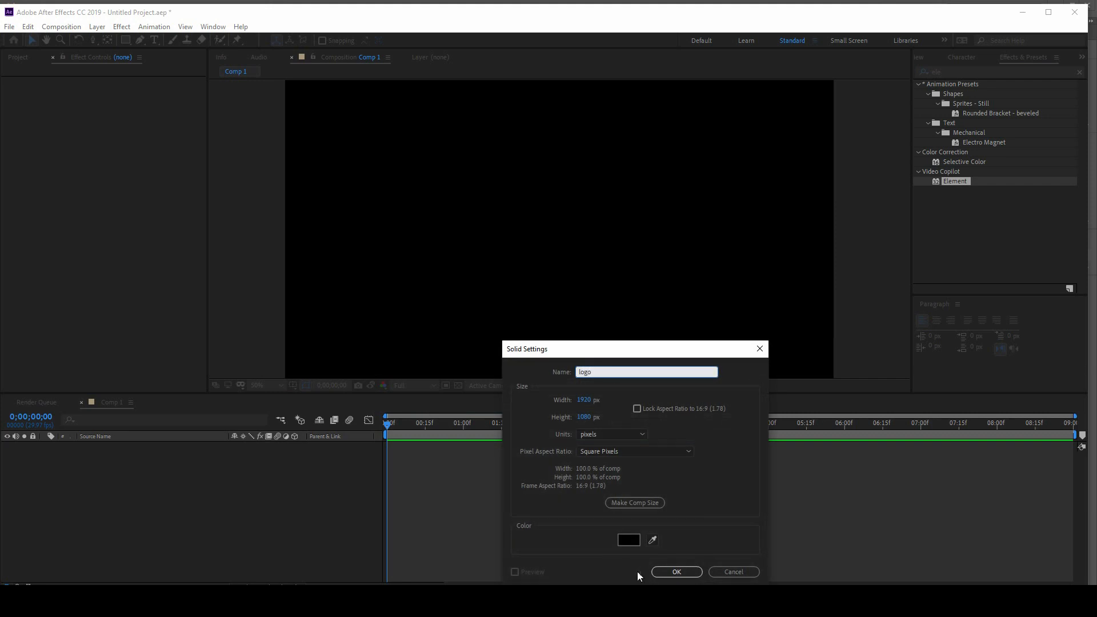
{"action": "left_click", "coordinate": [664, 572]}
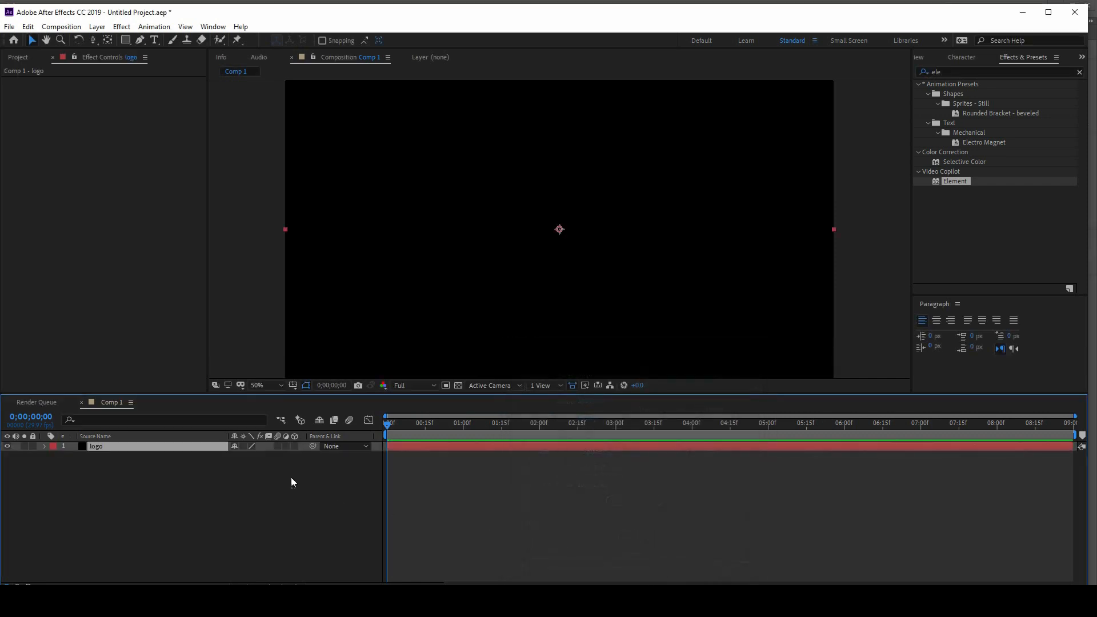
{"action": "left_click", "coordinate": [28, 27]}
{"action": "left_click", "coordinate": [46, 143]}
Create a solid named "element" and apply the Video Copilot Element effect to it.
{"action": "right_click", "coordinate": [133, 506]}
{"action": "mouse_move", "coordinate": [203, 389]}
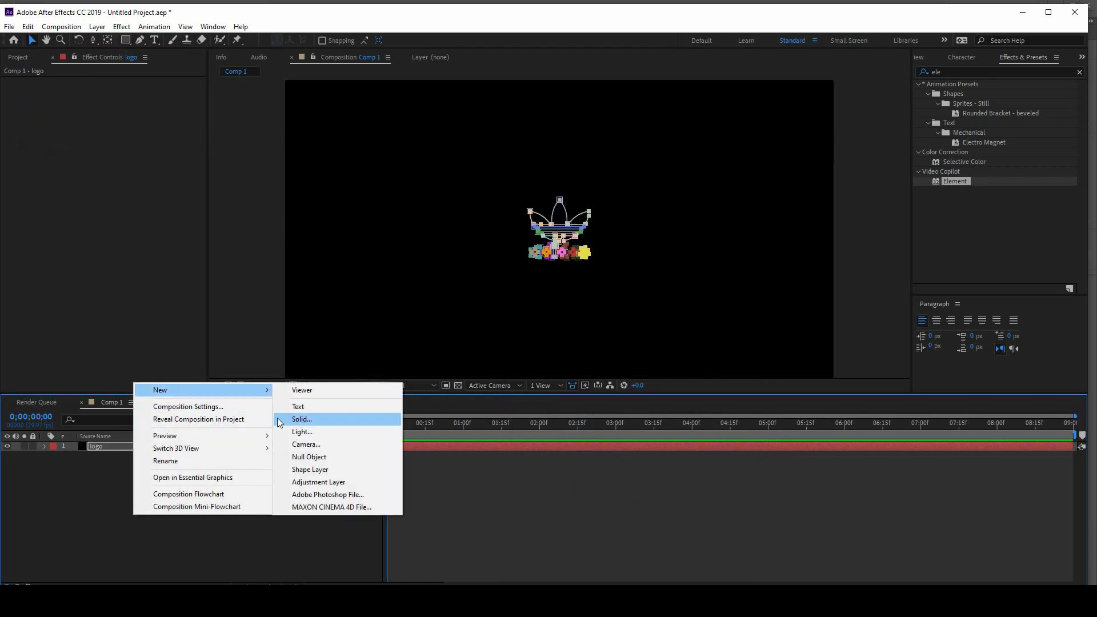
{"action": "left_click", "coordinate": [311, 421]}
{"action": "type", "text": "element"}
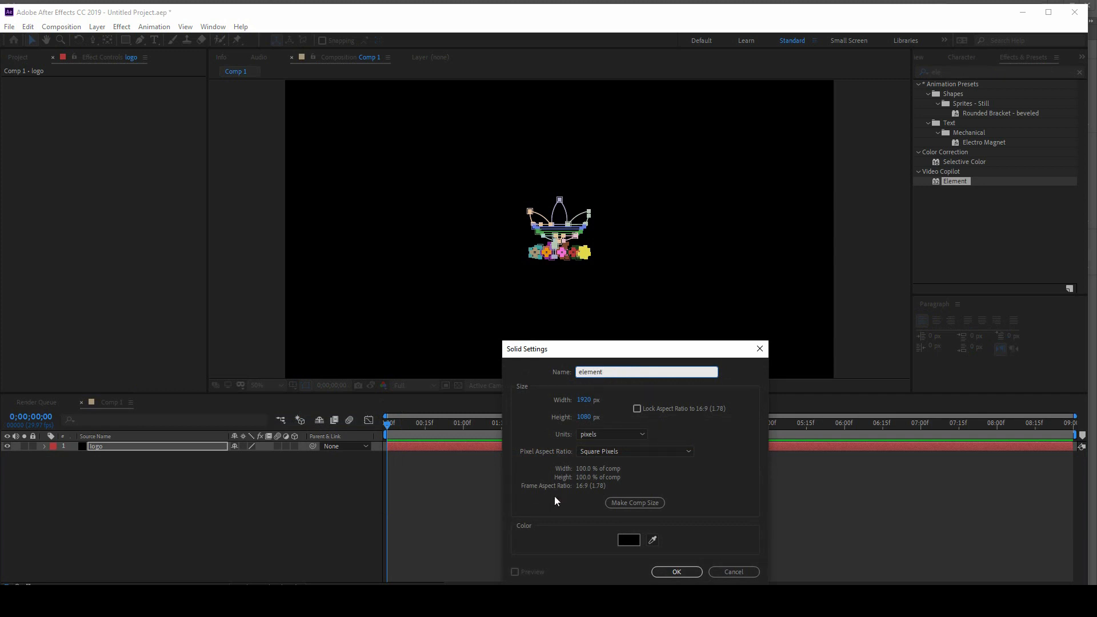
{"action": "left_click", "coordinate": [677, 571]}
{"action": "left_click_drag", "start_coordinate": [955, 181], "coordinate": [191, 449]}
Assign the logo layer to Path Layer 1 in Element's Custom Text and Masks settings.
{"action": "left_click", "coordinate": [15, 188]}
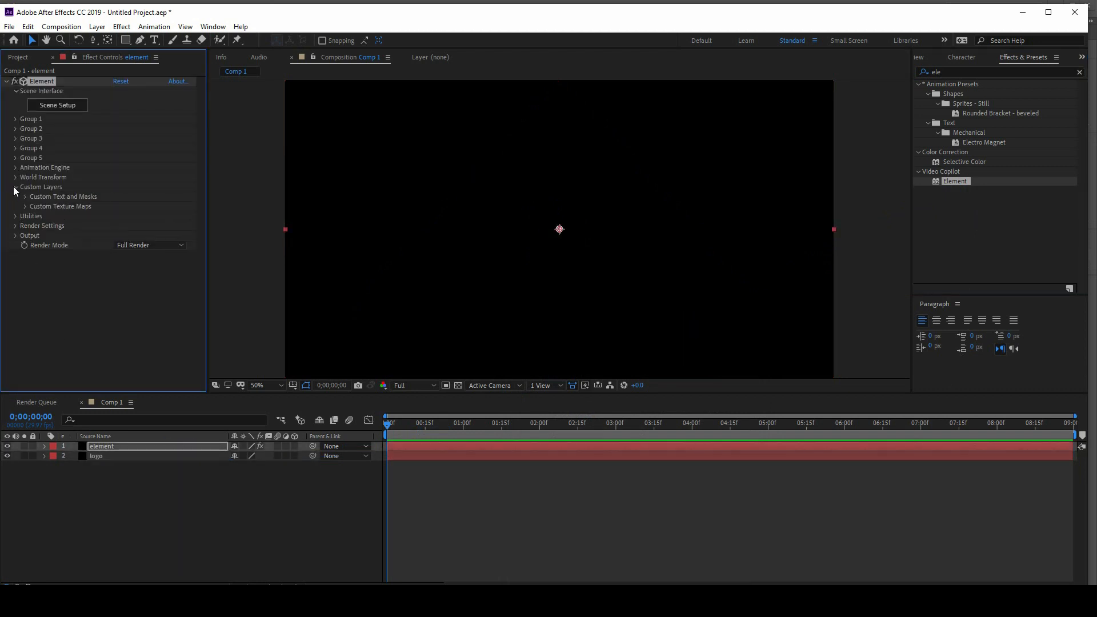
{"action": "left_click", "coordinate": [25, 198]}
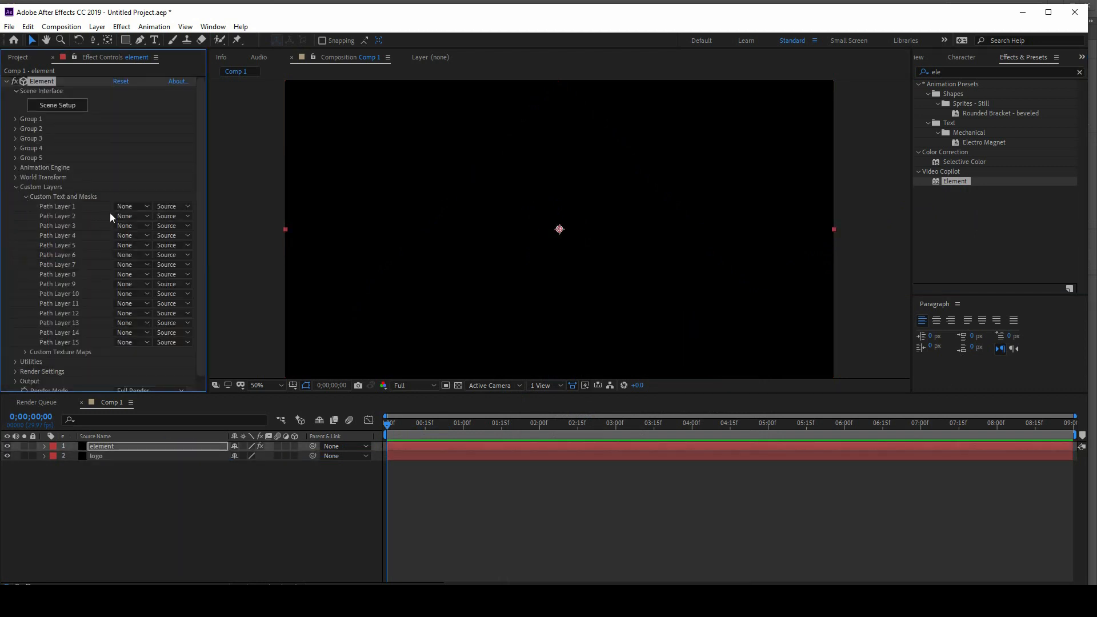
{"action": "left_click", "coordinate": [148, 206]}
{"action": "left_click", "coordinate": [153, 246]}
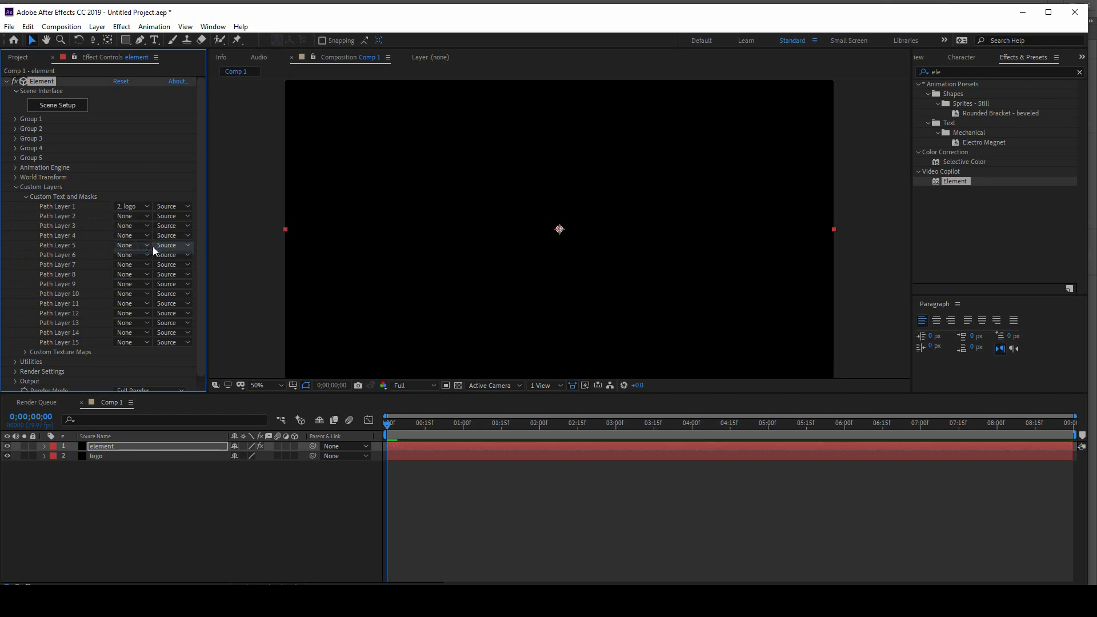
Open Element's Scene Setup, extrude the logo path into a 3D model and scale it up to roughly double size.
{"action": "left_click", "coordinate": [78, 110]}
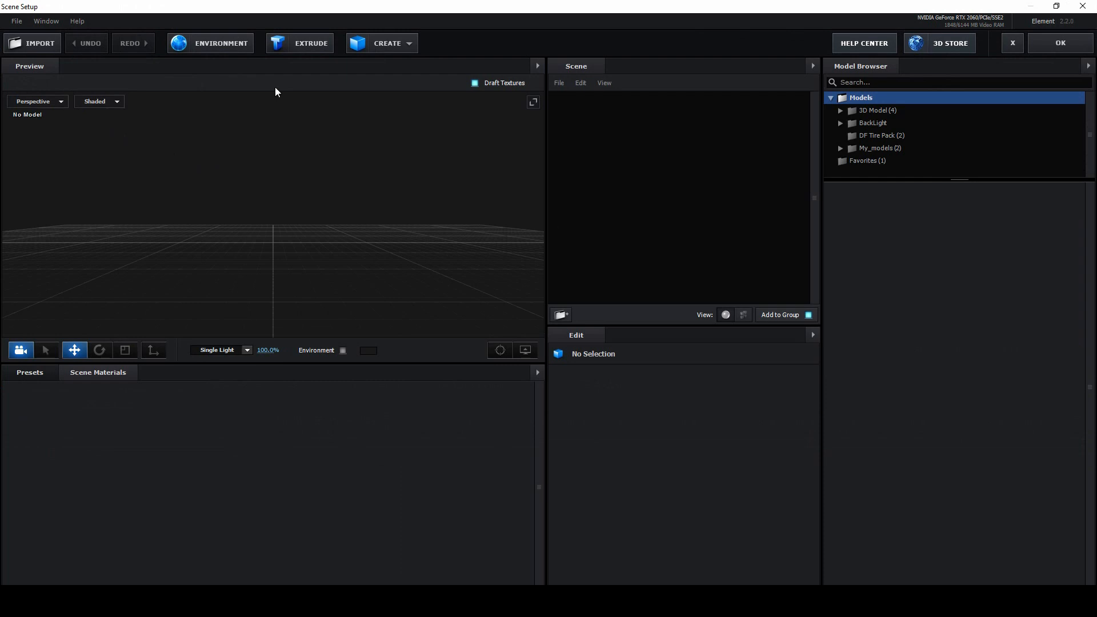
{"action": "left_click", "coordinate": [317, 43]}
{"action": "left_click_drag", "start_coordinate": [392, 197], "coordinate": [239, 342]}
{"action": "left_click", "coordinate": [125, 352]}
{"action": "left_click_drag", "start_coordinate": [420, 270], "coordinate": [492, 229]}
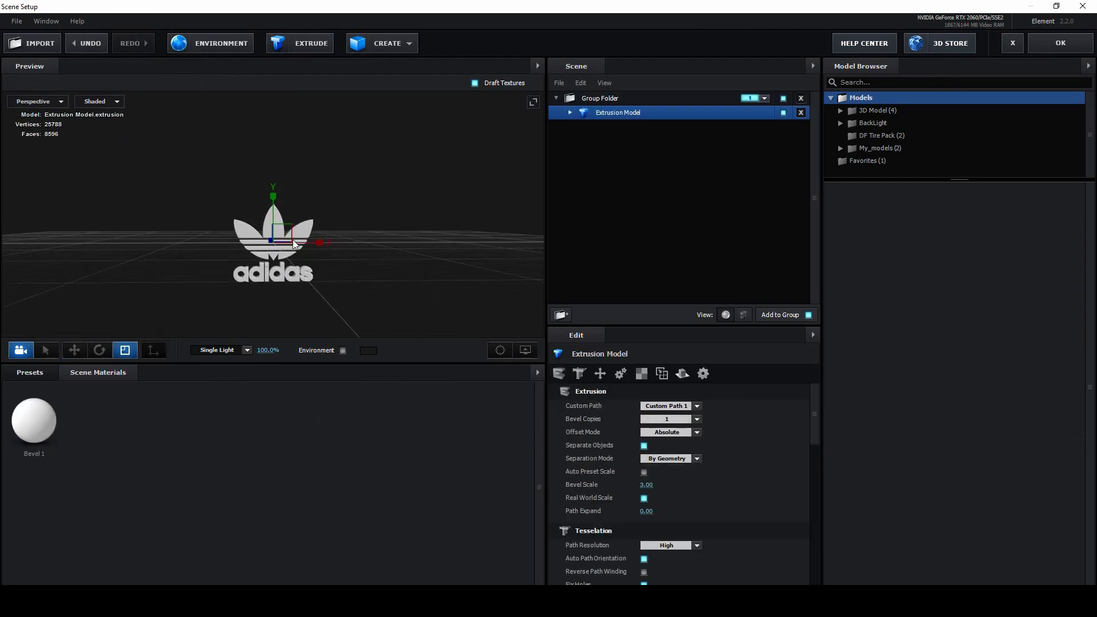
{"action": "left_click_drag", "start_coordinate": [275, 241], "coordinate": [350, 242]}
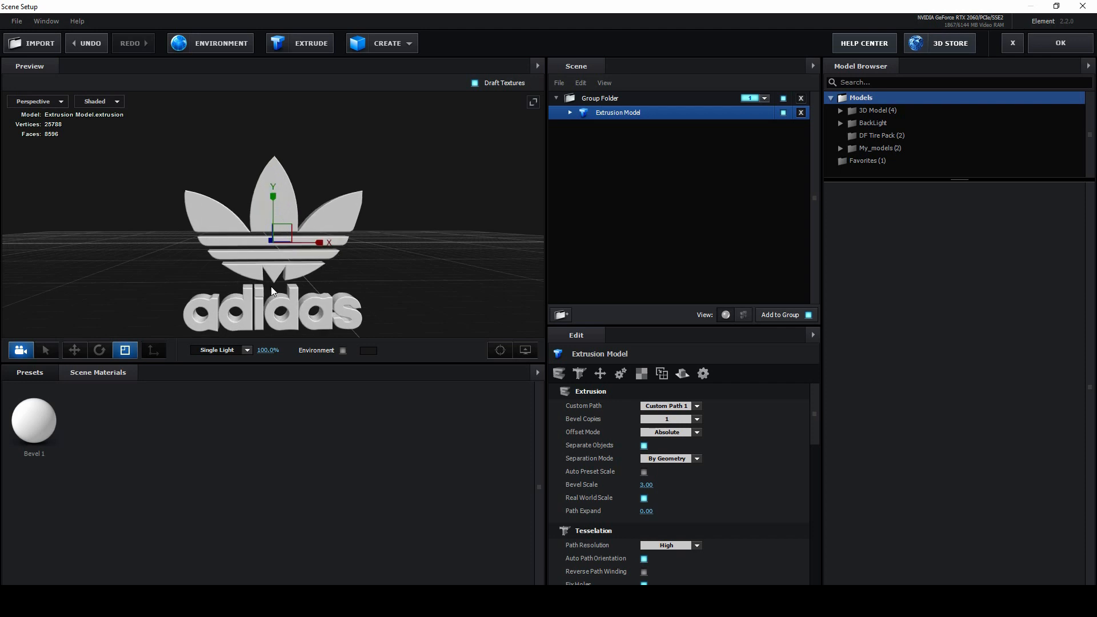
Apply the Metal 017 material from the VFXER PRO Metals presets to the extruded logo.
{"action": "left_click", "coordinate": [74, 349]}
{"action": "left_click_drag", "start_coordinate": [127, 331], "coordinate": [336, 263]}
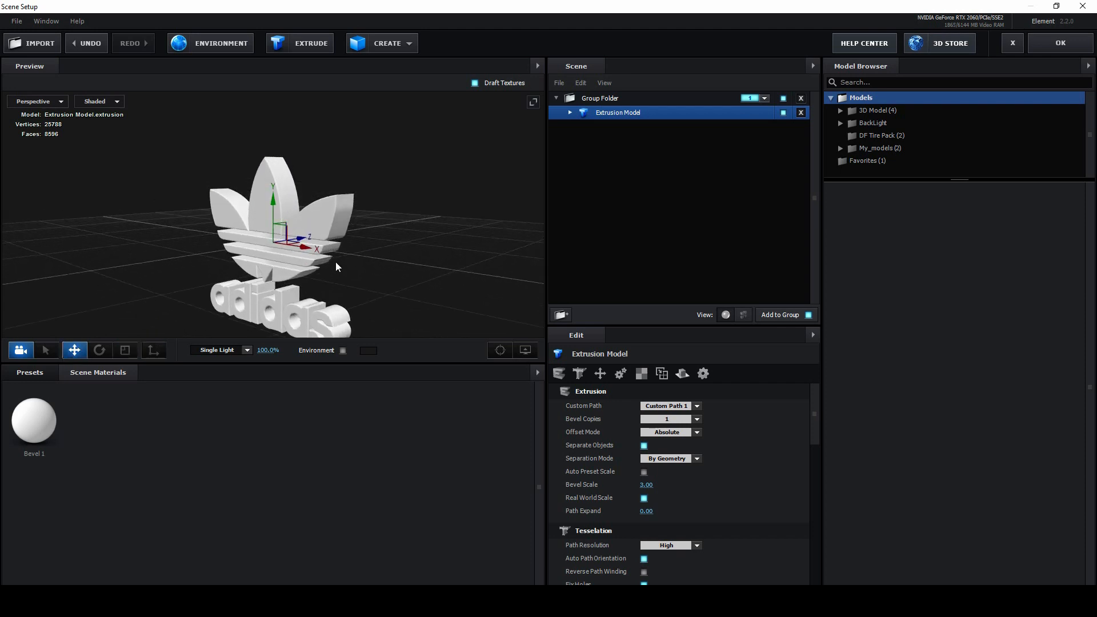
{"action": "left_click", "coordinate": [27, 374]}
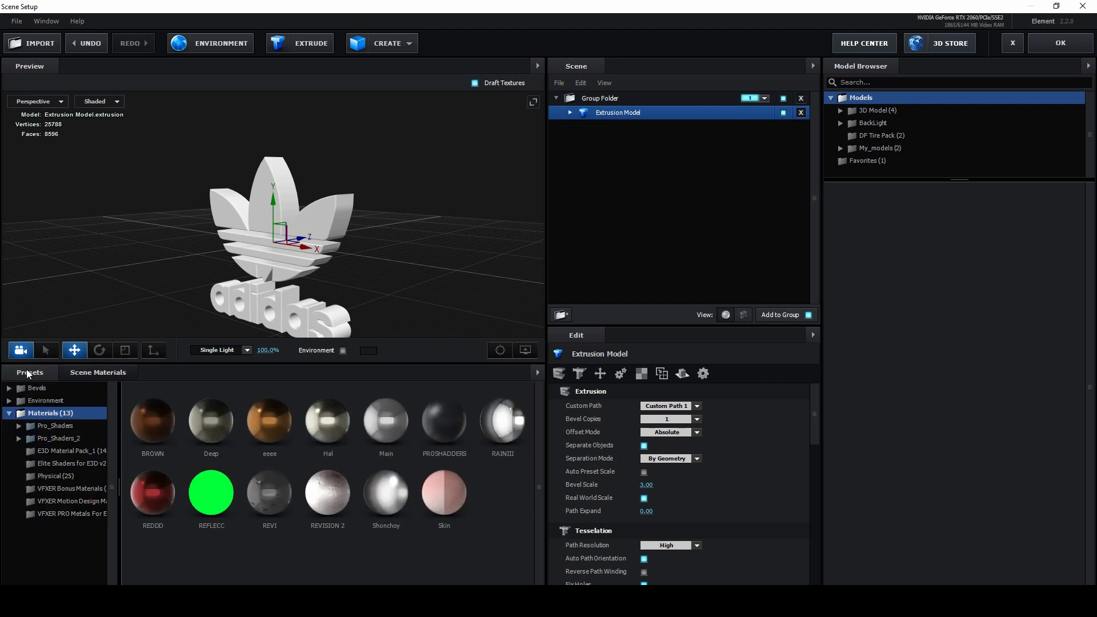
{"action": "left_click", "coordinate": [70, 513]}
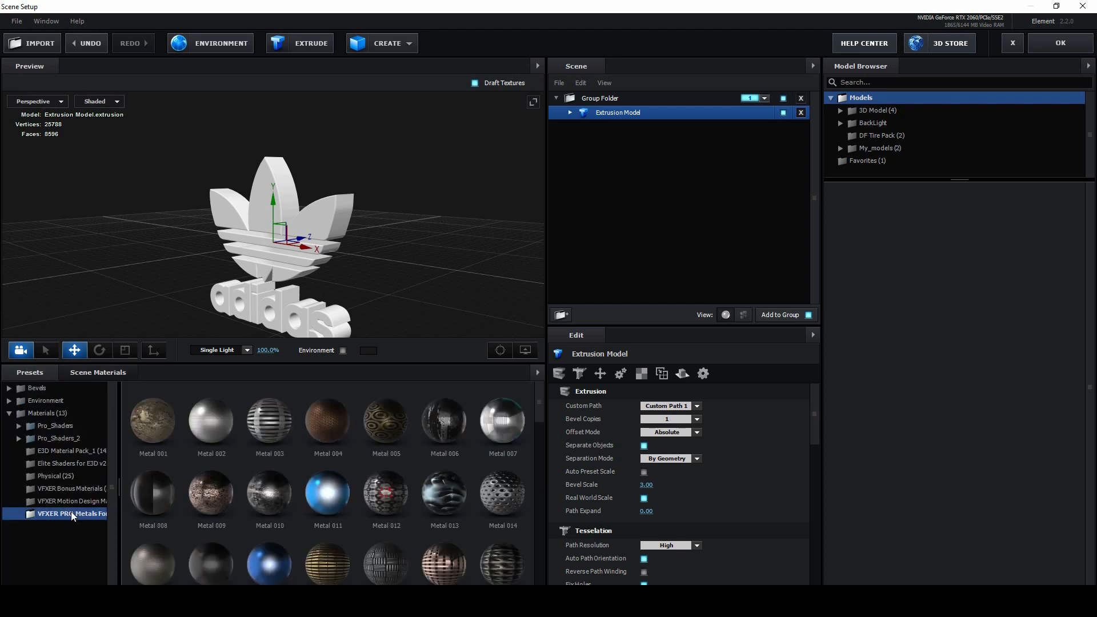
{"action": "left_click_drag", "start_coordinate": [262, 564], "coordinate": [521, 321]}
Set the Extrude value of the logo's Metal 017 bevel to about 3.
{"action": "left_click", "coordinate": [570, 112]}
{"action": "left_click", "coordinate": [613, 126]}
{"action": "left_click_drag", "start_coordinate": [647, 409], "coordinate": [735, 382]}
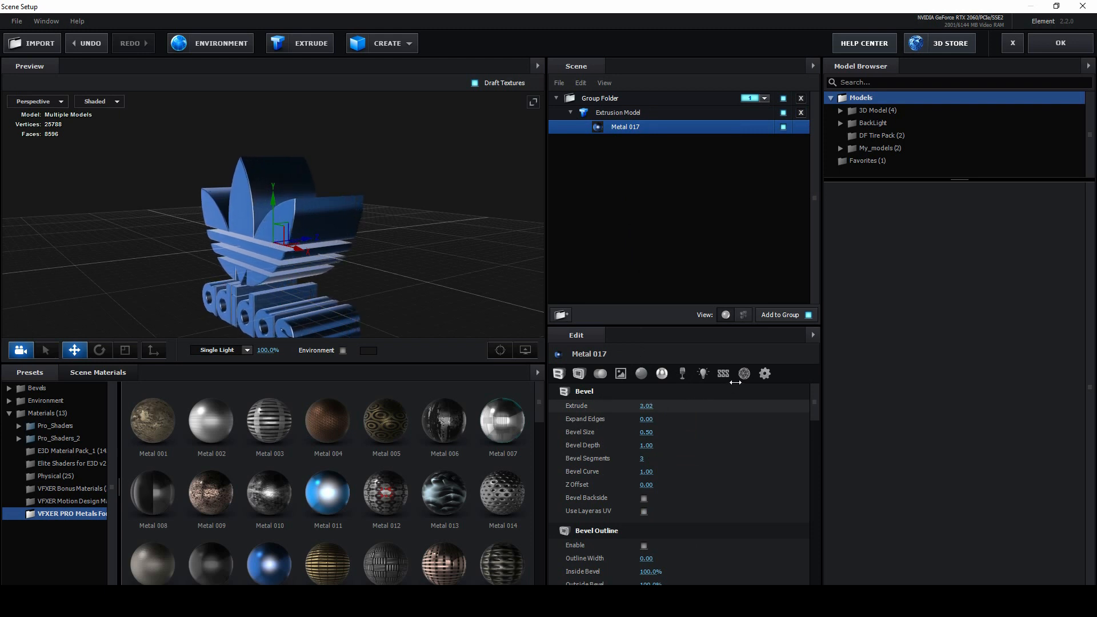
{"action": "mouse_move", "coordinate": [490, 287]}
{"action": "left_mouse_down"}
{"action": "mouse_move", "coordinate": [506, 279]}
{"action": "mouse_move", "coordinate": [489, 287]}
{"action": "left_mouse_up"}
Set the Metal 017 Bevel Size to about 1.21 and Expand Edges to about -0.53.
{"action": "left_click_drag", "start_coordinate": [646, 432], "coordinate": [666, 430]}
{"action": "left_click_drag", "start_coordinate": [434, 294], "coordinate": [433, 267]}
{"action": "mouse_move", "coordinate": [646, 420]}
{"action": "left_mouse_down"}
{"action": "mouse_move", "coordinate": [633, 423]}
{"action": "mouse_move", "coordinate": [659, 428]}
{"action": "left_mouse_up"}
{"action": "left_click_drag", "start_coordinate": [409, 300], "coordinate": [441, 300]}
{"action": "left_click_drag", "start_coordinate": [653, 421], "coordinate": [643, 420]}
{"action": "left_click_drag", "start_coordinate": [444, 300], "coordinate": [419, 316]}
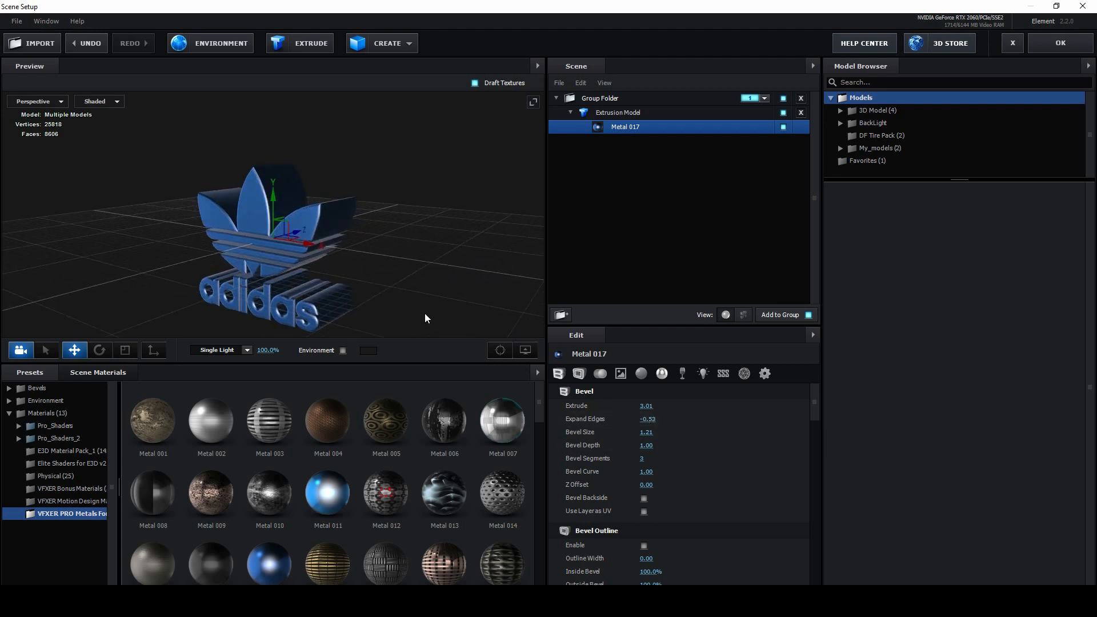
Create a plane, lower it to about -0.94 in Y as a floor, and scale it to about 3583%.
{"action": "left_click", "coordinate": [409, 43]}
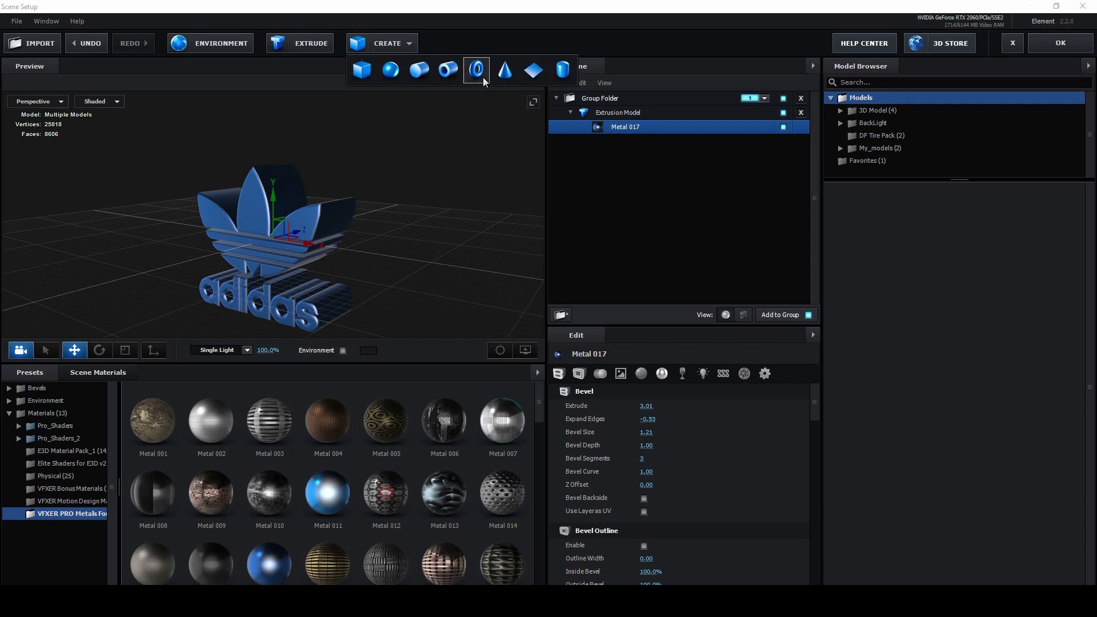
{"action": "left_click", "coordinate": [531, 73]}
{"action": "left_click_drag", "start_coordinate": [275, 196], "coordinate": [276, 270]}
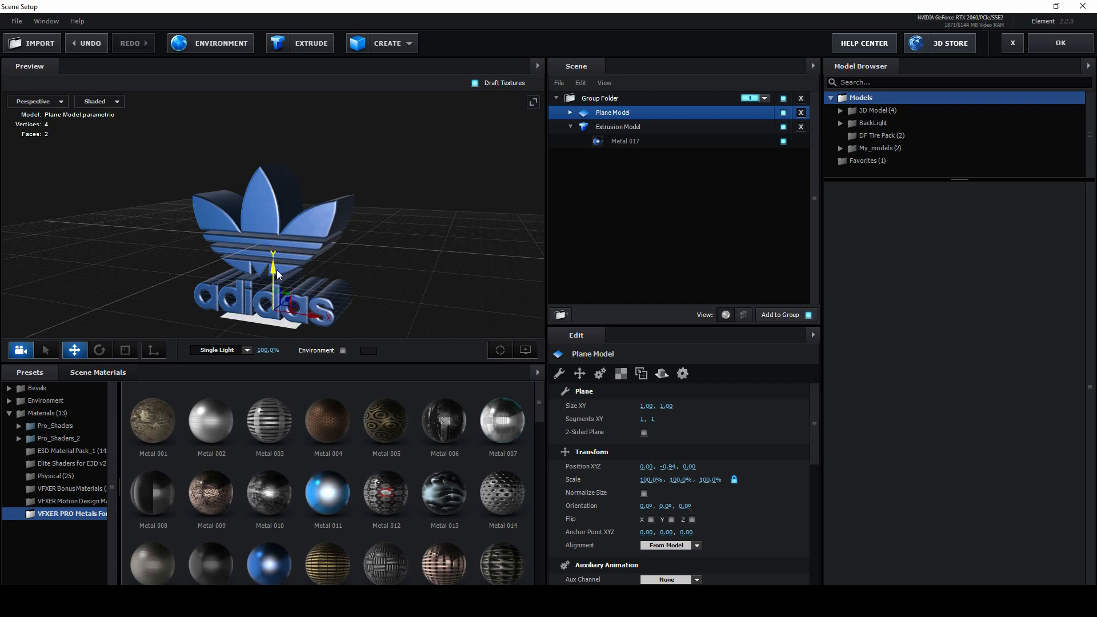
{"action": "left_click", "coordinate": [125, 350]}
{"action": "left_click_drag", "start_coordinate": [276, 308], "coordinate": [693, 133]}
{"action": "left_click_drag", "start_coordinate": [274, 309], "coordinate": [743, 123]}
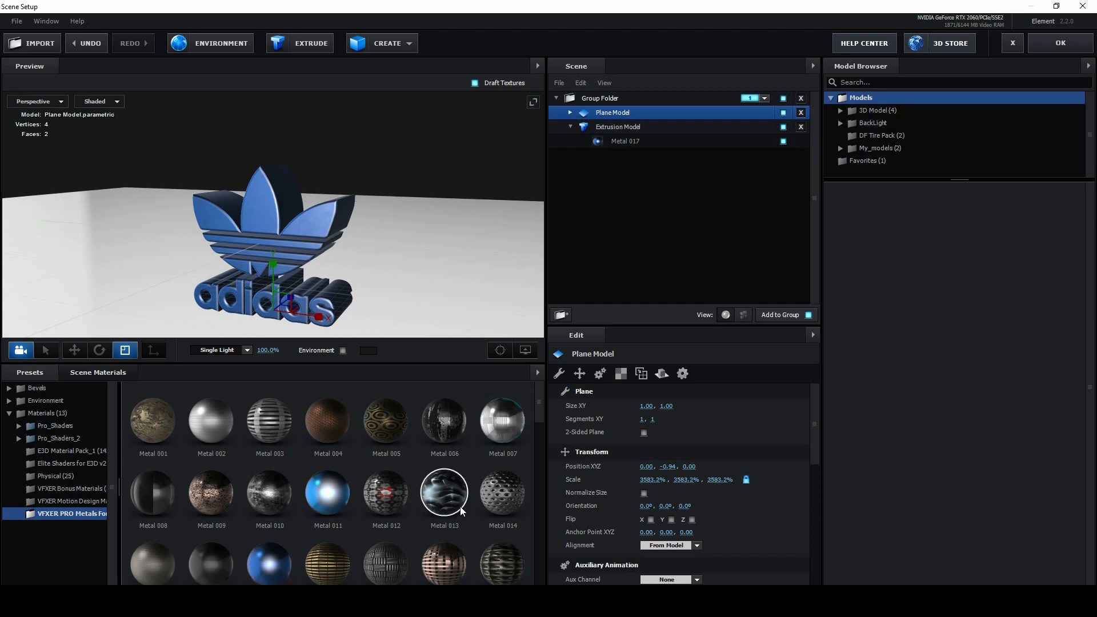
Apply the Metal 013 material to the floor plane and set its Reflect Mode to Mirror Surface.
{"action": "mouse_move", "coordinate": [445, 492]}
{"action": "left_mouse_down"}
{"action": "mouse_move", "coordinate": [456, 289]}
{"action": "mouse_move", "coordinate": [462, 303]}
{"action": "left_mouse_up"}
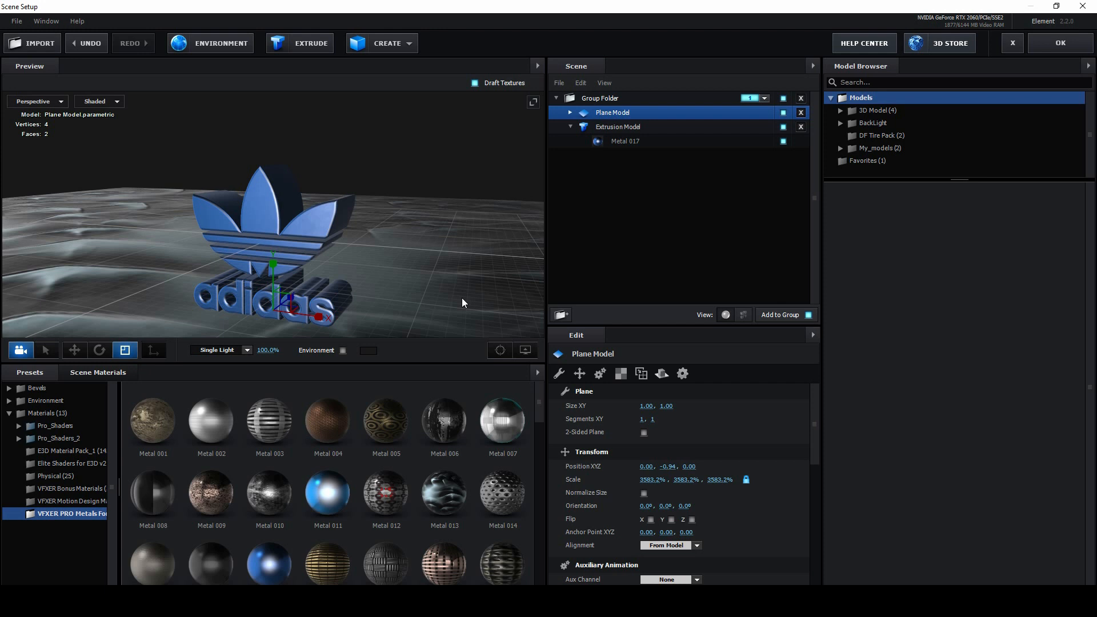
{"action": "left_click", "coordinate": [662, 373]}
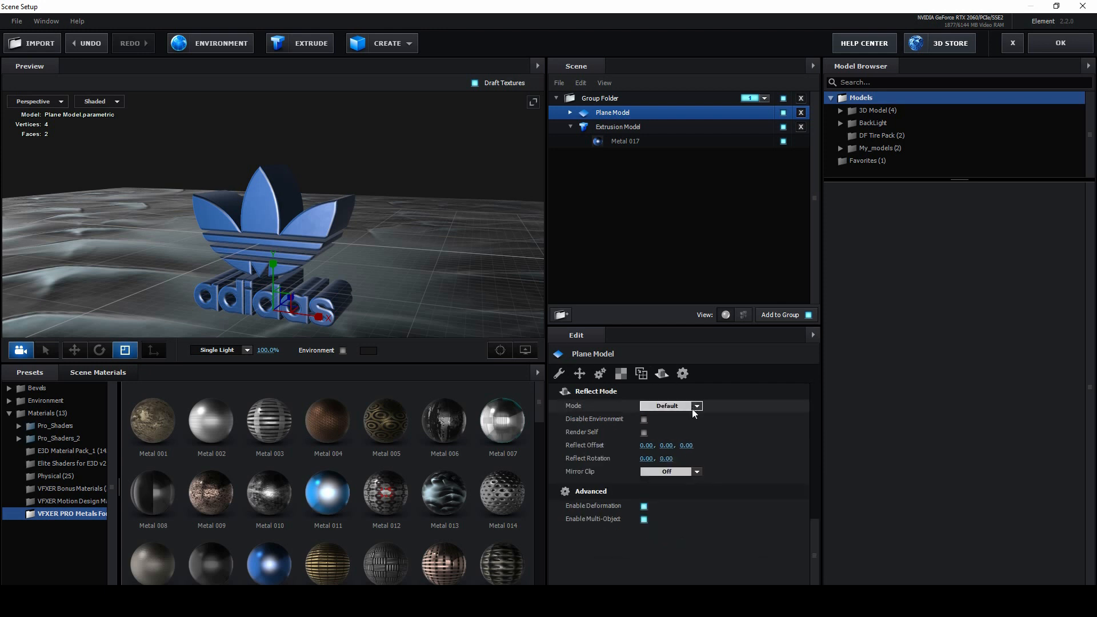
{"action": "left_click", "coordinate": [694, 409]}
{"action": "left_click", "coordinate": [697, 434]}
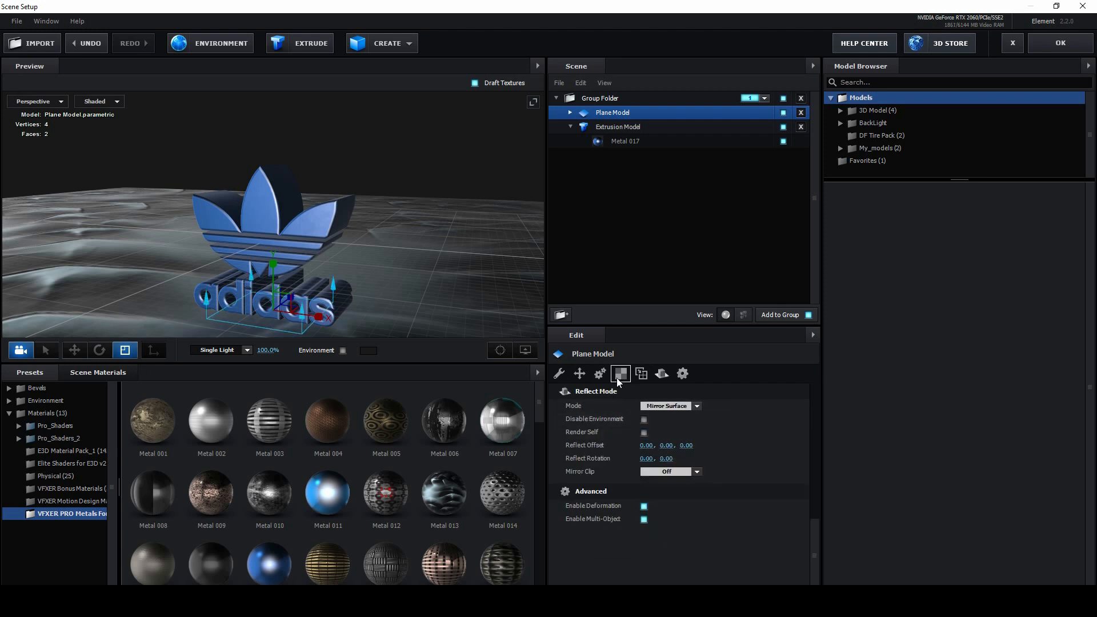
Set the floor plane's UV Repeat to 5.00 in both directions.
{"action": "left_click", "coordinate": [619, 377]}
{"action": "left_click", "coordinate": [647, 419]}
{"action": "type", "text": "5"}
{"action": "left_click", "coordinate": [677, 420]}
{"action": "left_click", "coordinate": [669, 420]}
{"action": "type", "text": "5"}
{"action": "left_click", "coordinate": [694, 422]}
{"action": "left_click_drag", "start_coordinate": [459, 296], "coordinate": [461, 293]}
Create a sphere and scale it to about 1794% so it encloses the logo and floor.
{"action": "left_click", "coordinate": [410, 43]}
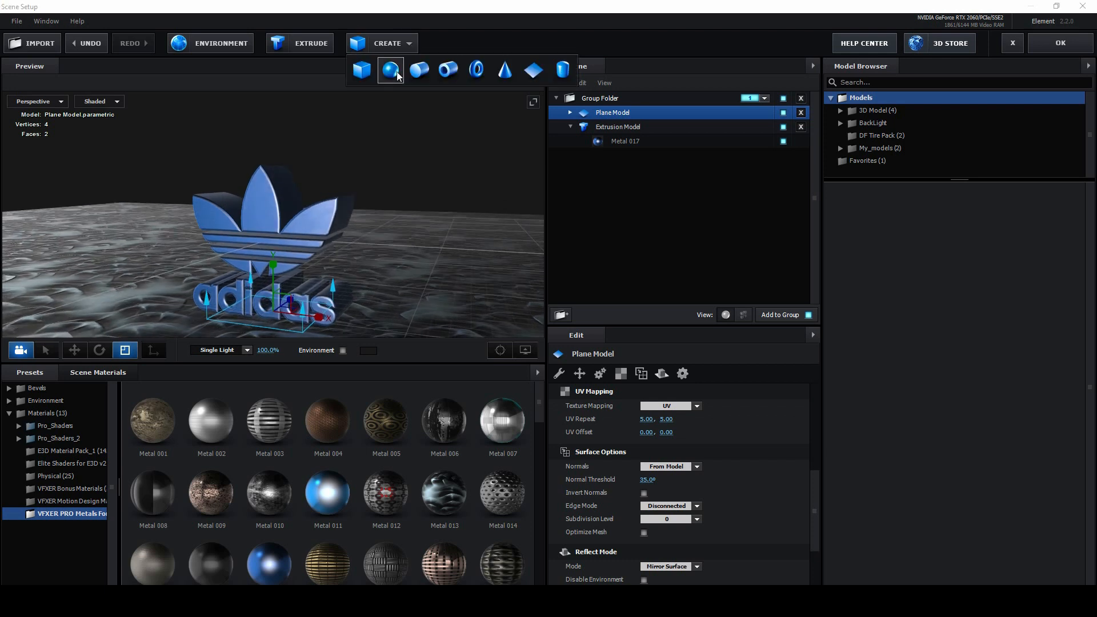
{"action": "left_click", "coordinate": [391, 70]}
{"action": "left_click_drag", "start_coordinate": [279, 234], "coordinate": [637, 248]}
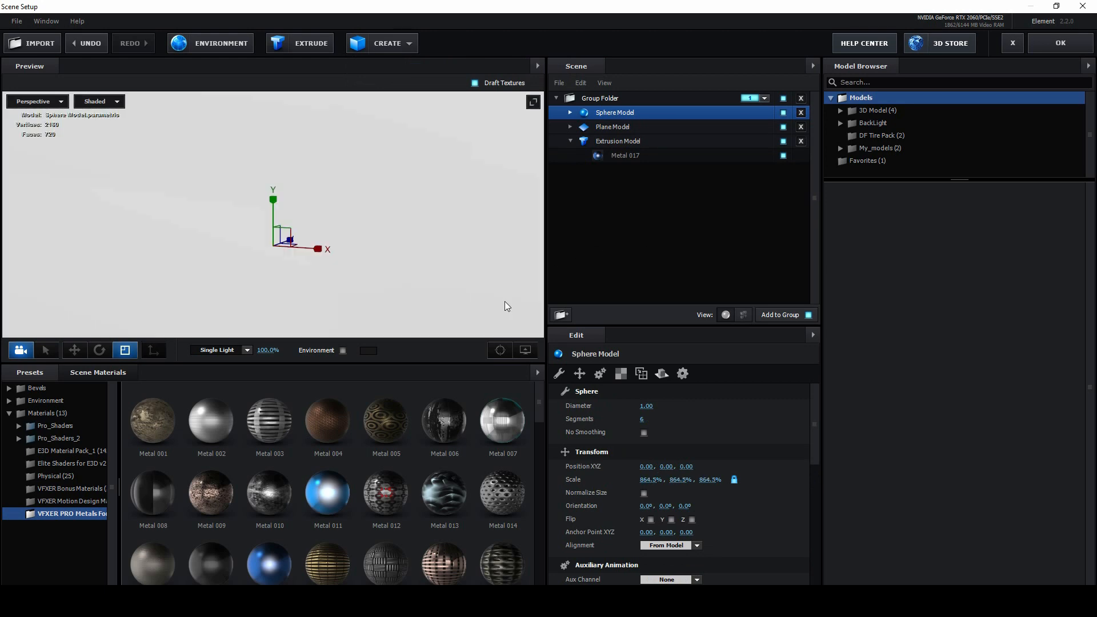
{"action": "left_click_drag", "start_coordinate": [280, 228], "coordinate": [486, 278]}
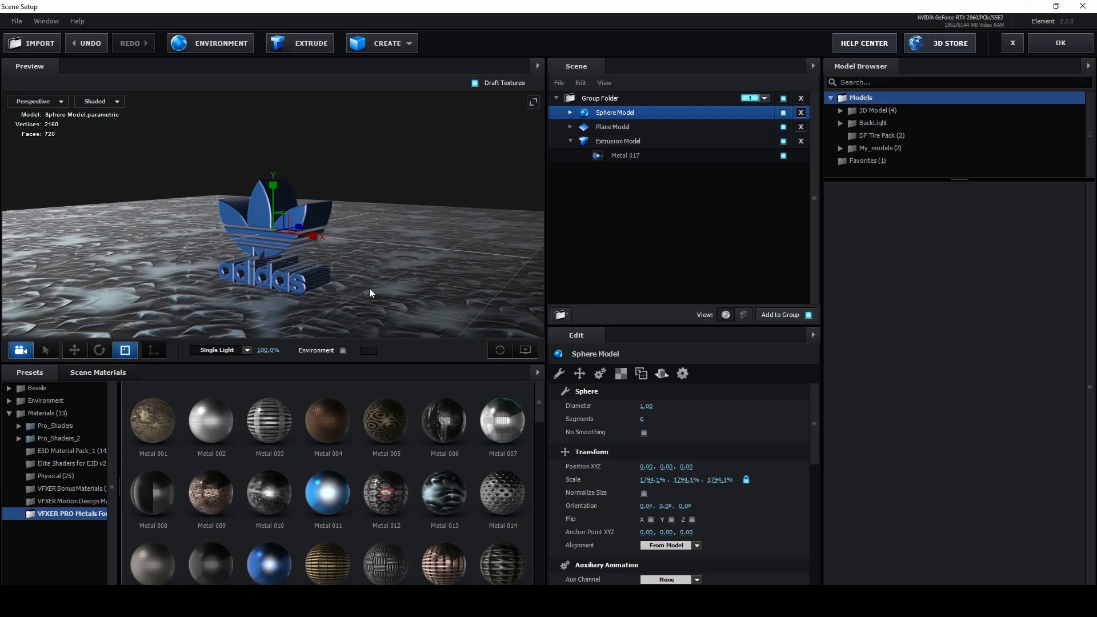
Load the BackLight_4K_35 image from the BackLight_4K environment presets as the scene environment.
{"action": "left_click", "coordinate": [57, 399]}
{"action": "left_click", "coordinate": [73, 411]}
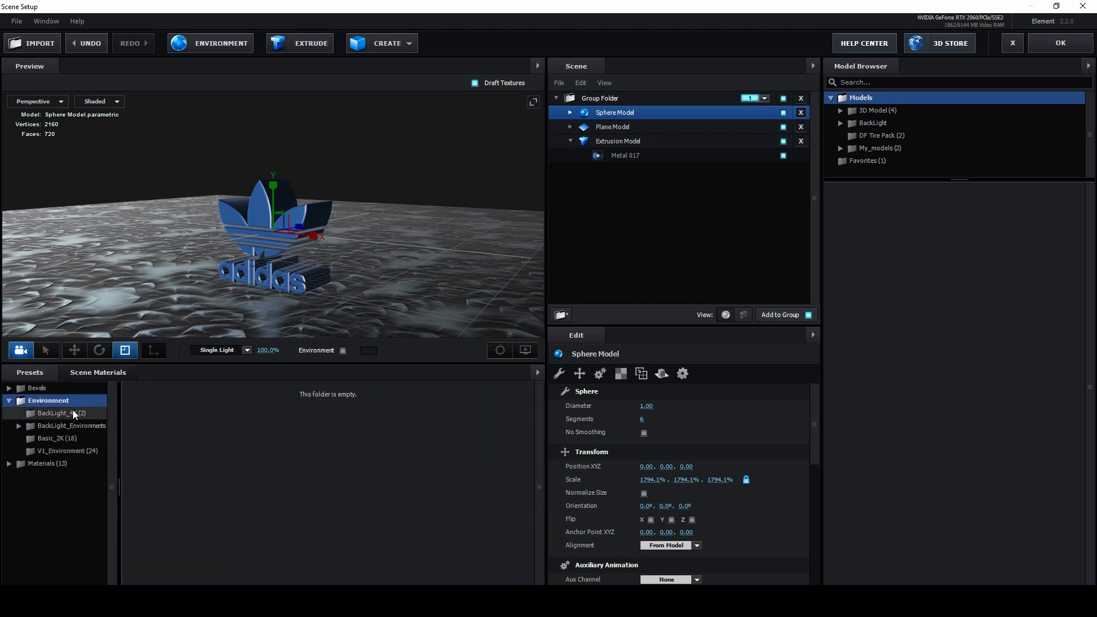
{"action": "left_click", "coordinate": [214, 406]}
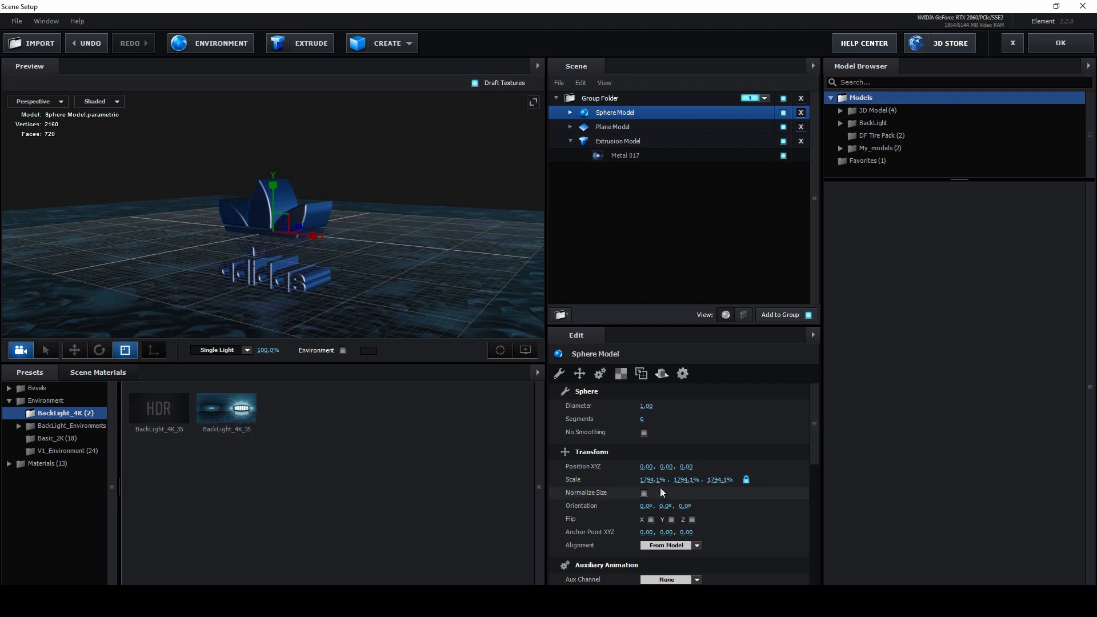
Open the sphere's Default material at its texture slots.
{"action": "scroll", "coordinate": [642, 474], "scroll_direction": "down", "scroll_amount": 8}
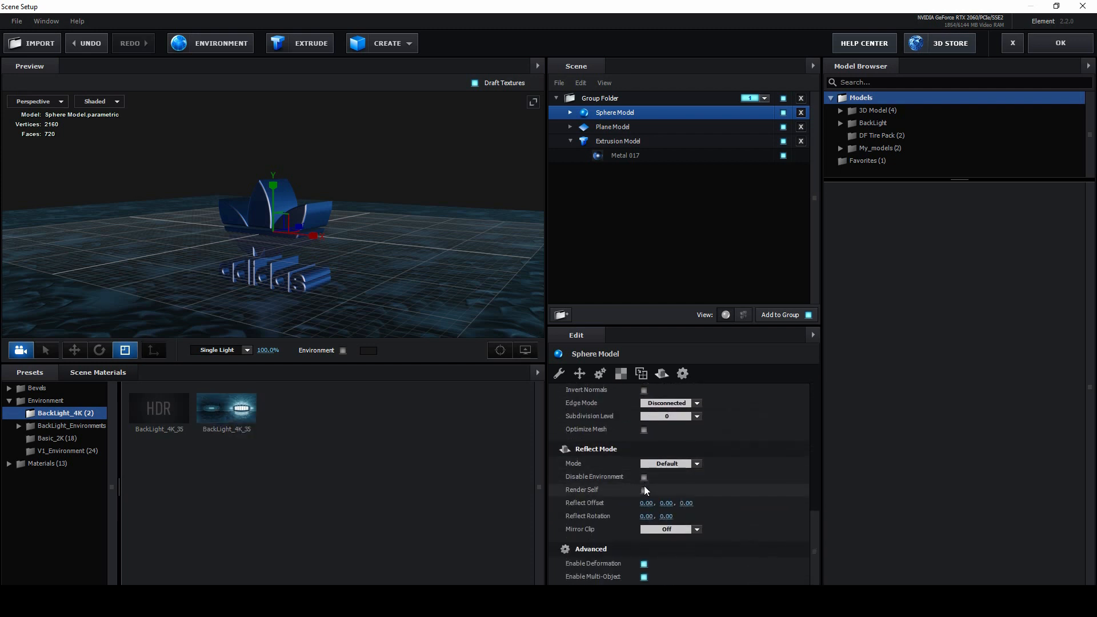
{"action": "left_click", "coordinate": [570, 113]}
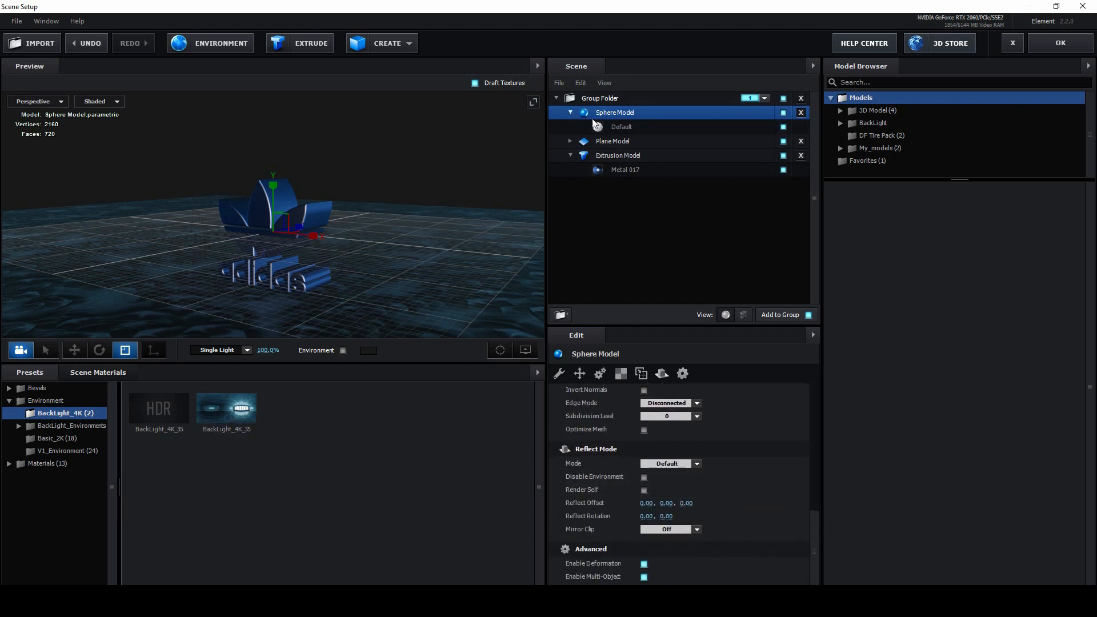
{"action": "left_click", "coordinate": [617, 126]}
{"action": "scroll", "coordinate": [687, 434], "scroll_direction": "down", "scroll_amount": 5}
{"action": "scroll", "coordinate": [687, 434], "scroll_direction": "down", "scroll_amount": 6}
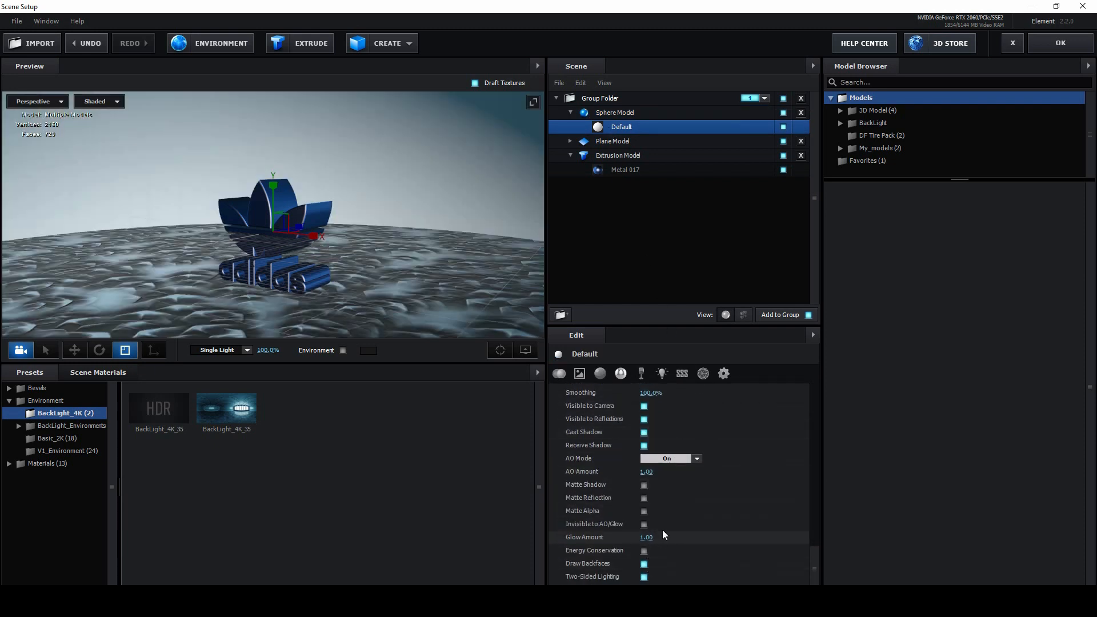
{"action": "scroll", "coordinate": [657, 491], "scroll_direction": "up", "scroll_amount": 9}
{"action": "scroll", "coordinate": [657, 492], "scroll_direction": "up", "scroll_amount": 3}
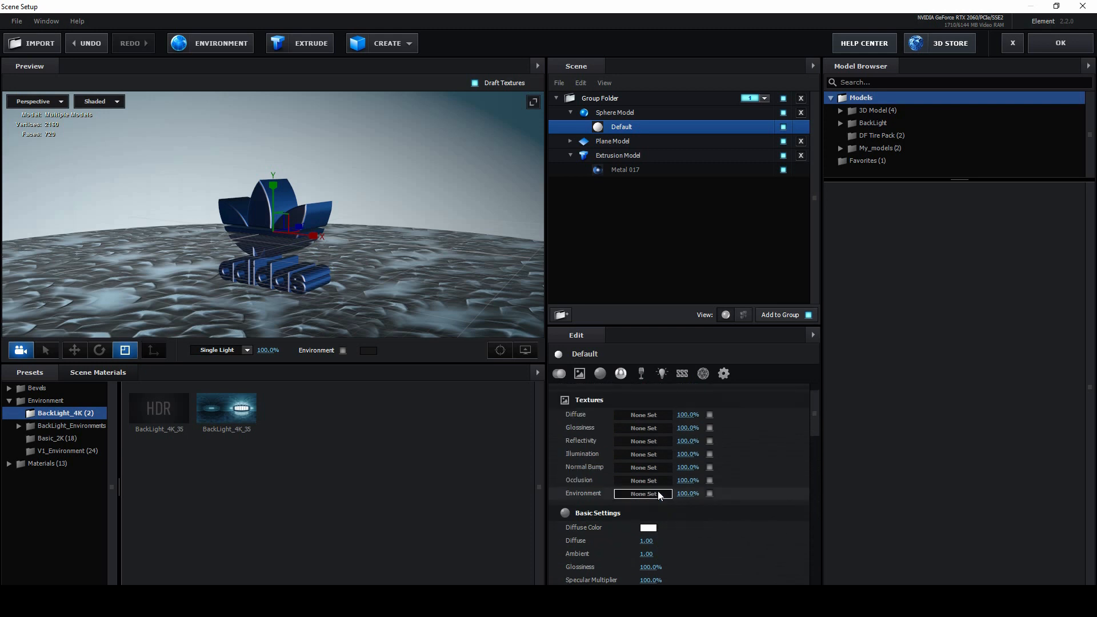
Find BackLight_4K_35 with the Everything file search and assign BackLight_4K_35.jpg as the Default material's Diffuse texture.
{"action": "left_click", "coordinate": [721, 604]}
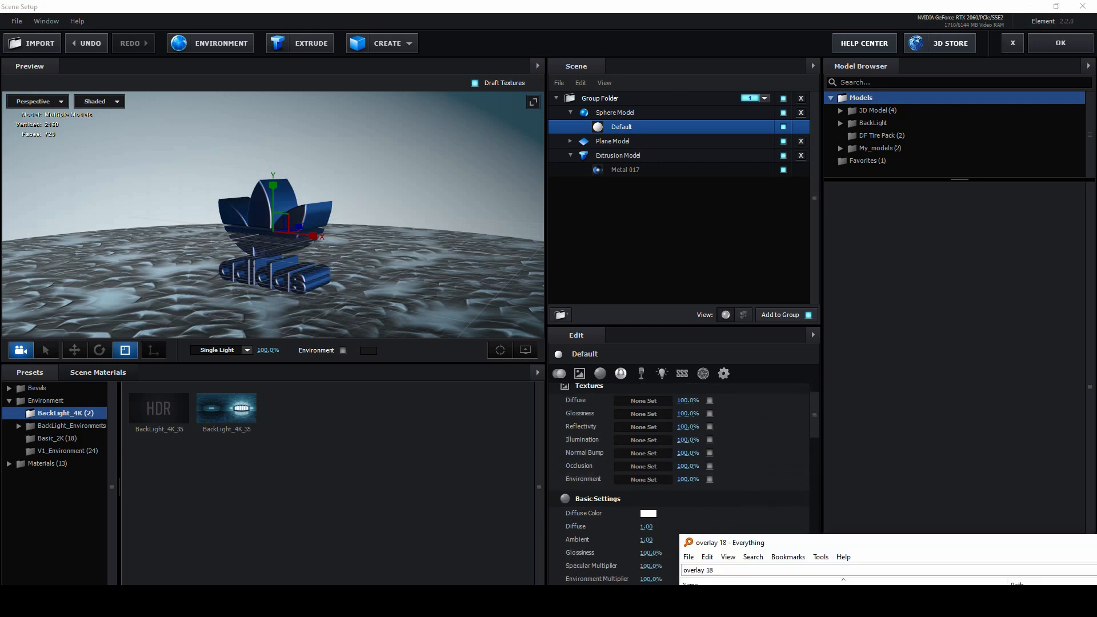
{"action": "triple_click", "coordinate": [722, 572]}
{"action": "key", "text": "BackSpace"}
{"action": "type", "text": "BackLight_4K_35"}
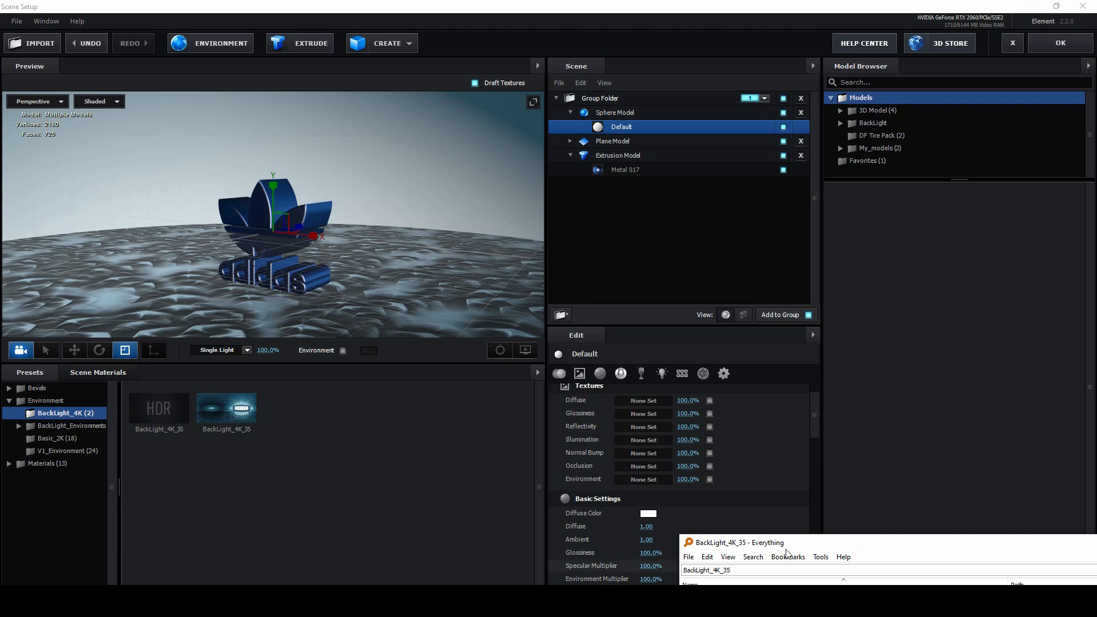
{"action": "left_click_drag", "start_coordinate": [824, 546], "coordinate": [819, 472]}
{"action": "left_click_drag", "start_coordinate": [725, 576], "coordinate": [643, 400]}
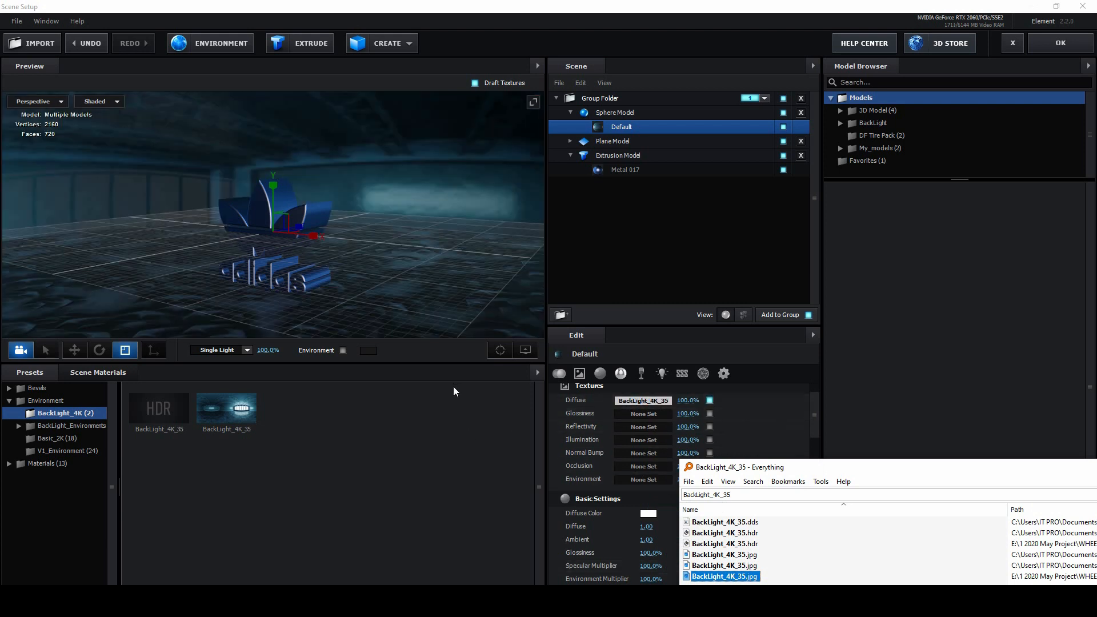
Enable Bevel Backside for the extruded logo's Metal 017 material and apply the scene setup.
{"action": "left_click", "coordinate": [599, 166]}
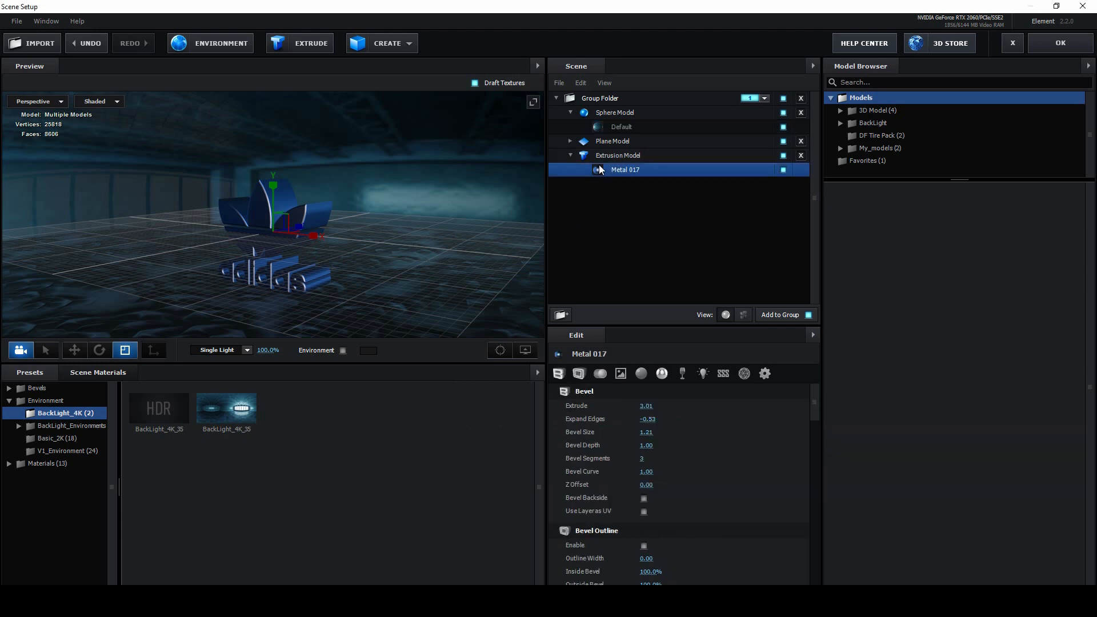
{"action": "scroll", "coordinate": [590, 450], "scroll_direction": "down", "scroll_amount": 3}
{"action": "scroll", "coordinate": [590, 451], "scroll_direction": "up", "scroll_amount": 3}
{"action": "left_click_drag", "start_coordinate": [512, 328], "coordinate": [411, 294]}
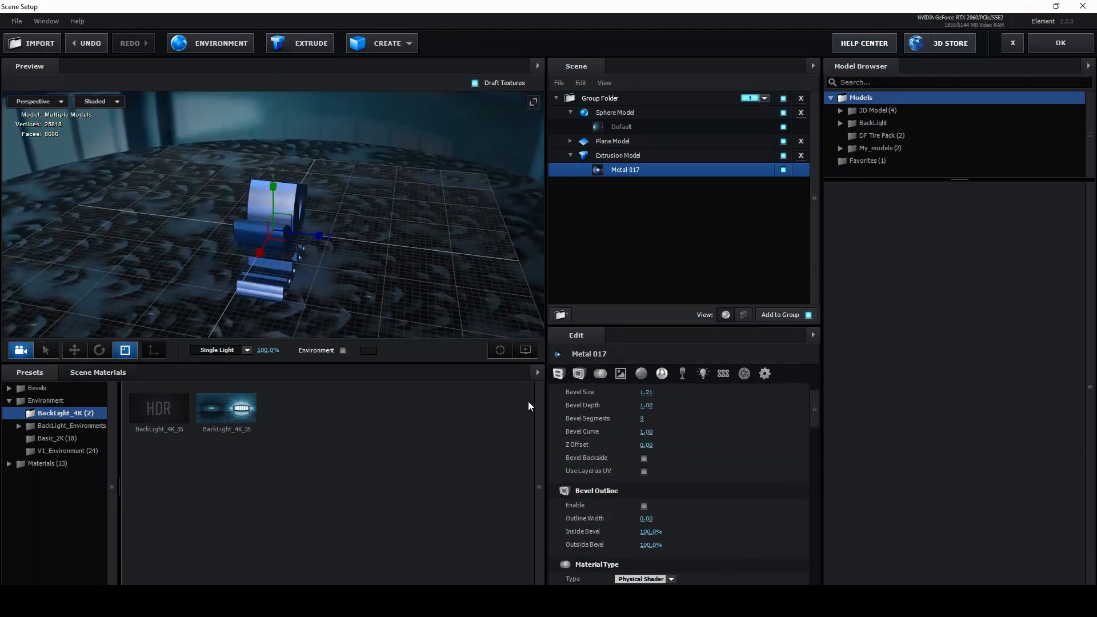
{"action": "left_click", "coordinate": [643, 457]}
{"action": "left_click_drag", "start_coordinate": [457, 323], "coordinate": [487, 270]}
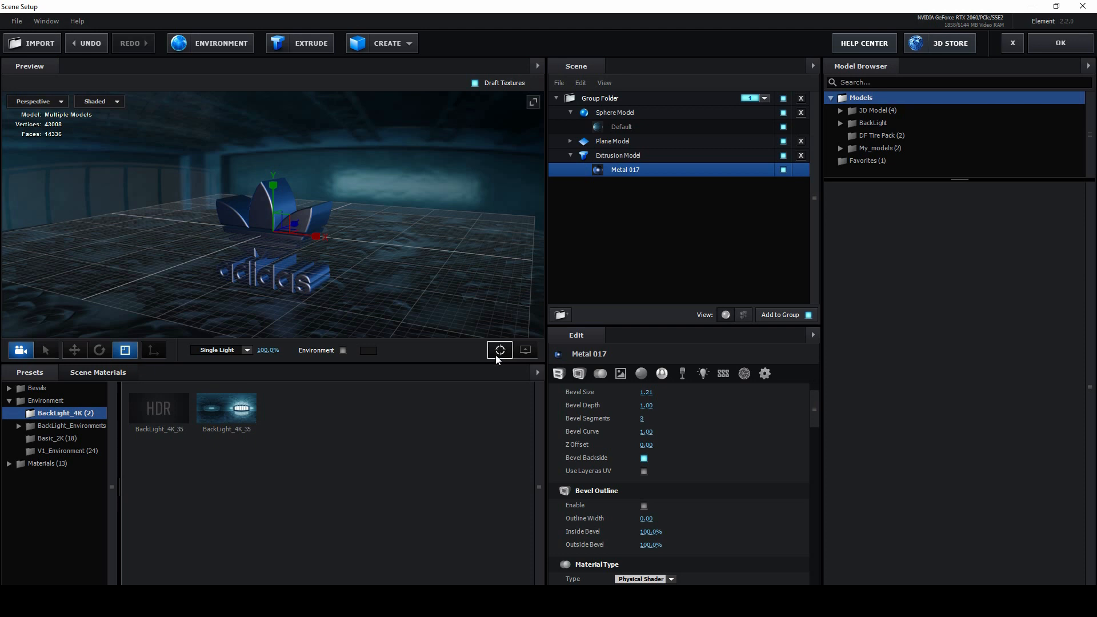
{"action": "scroll", "coordinate": [594, 430], "scroll_direction": "down", "scroll_amount": 10}
{"action": "scroll", "coordinate": [594, 429], "scroll_direction": "down", "scroll_amount": 8}
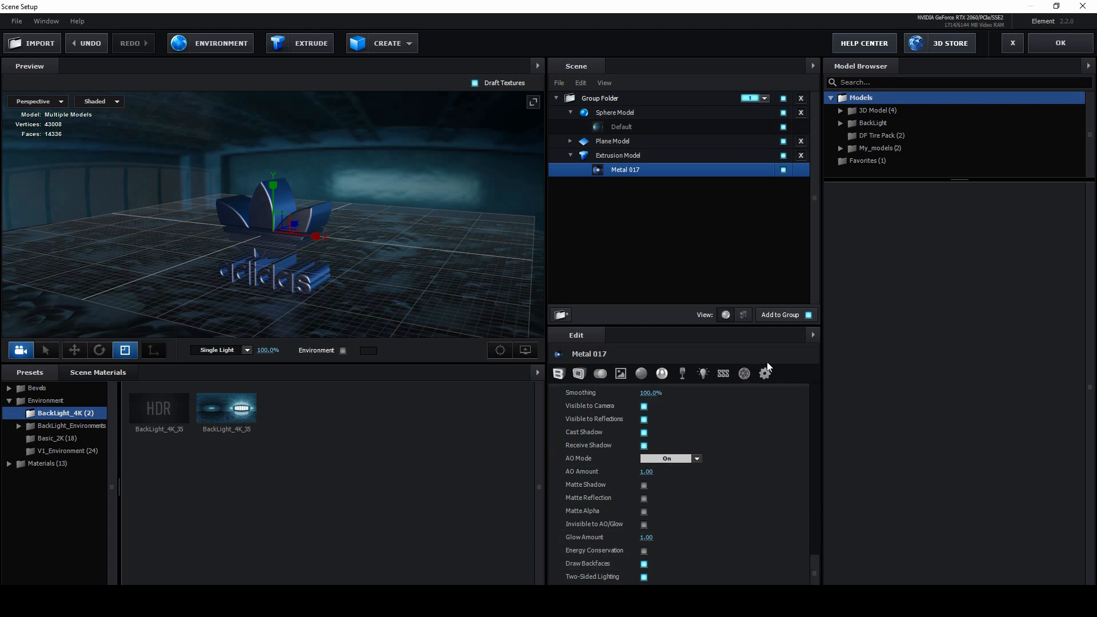
{"action": "left_click", "coordinate": [1036, 44]}
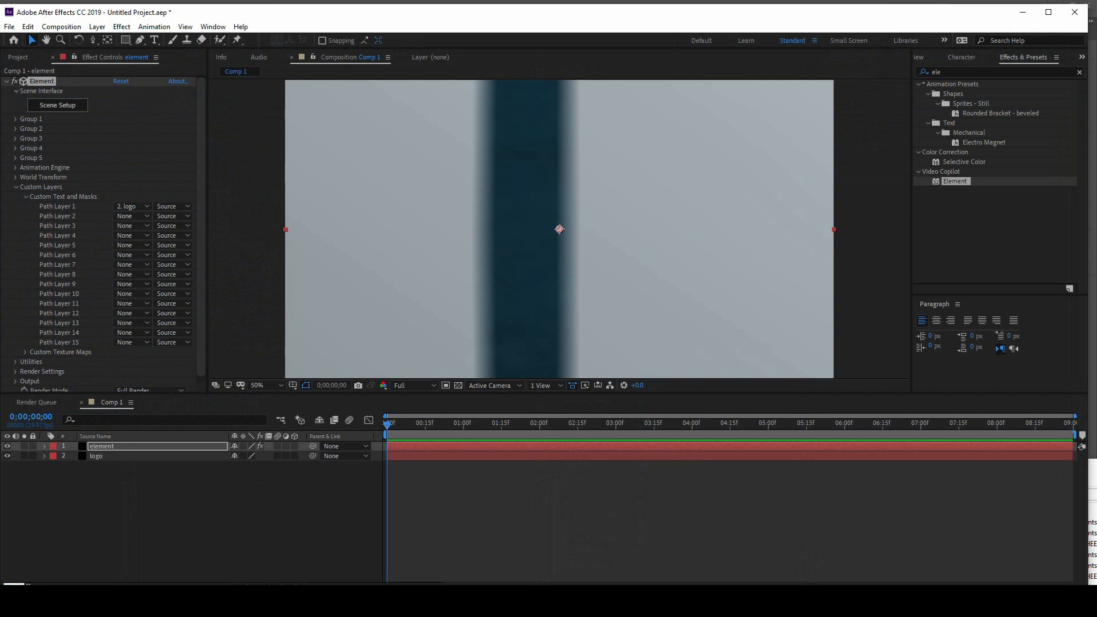
Add a new camera with the offered settings and orbit it to view the logo at an angle.
{"action": "right_click", "coordinate": [155, 526]}
{"action": "mouse_move", "coordinate": [172, 400]}
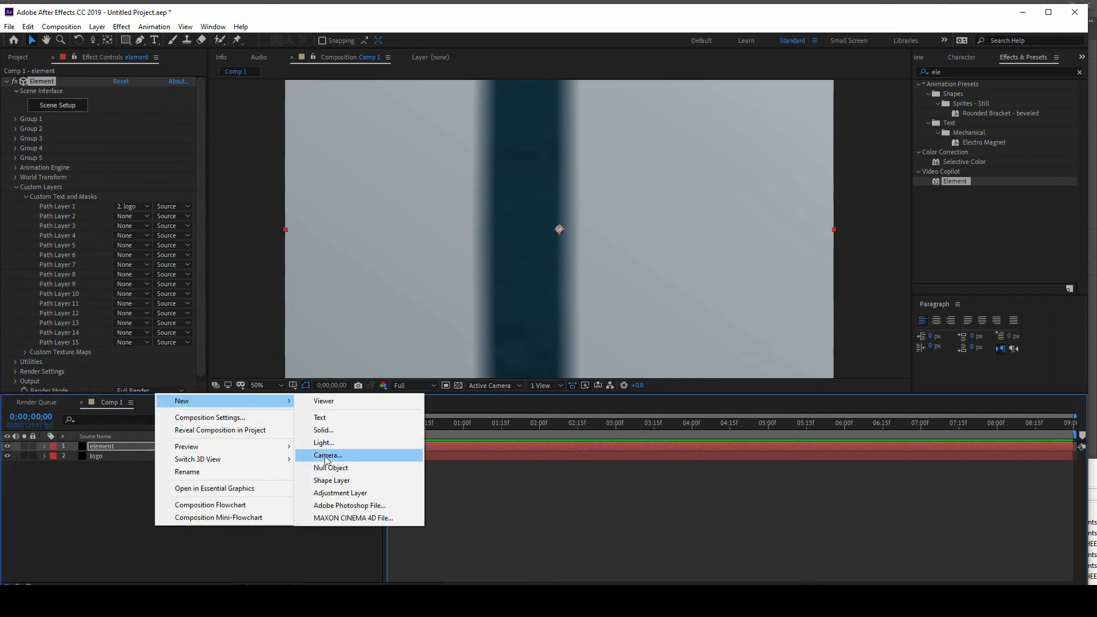
{"action": "left_click", "coordinate": [324, 454]}
{"action": "left_click", "coordinate": [663, 425]}
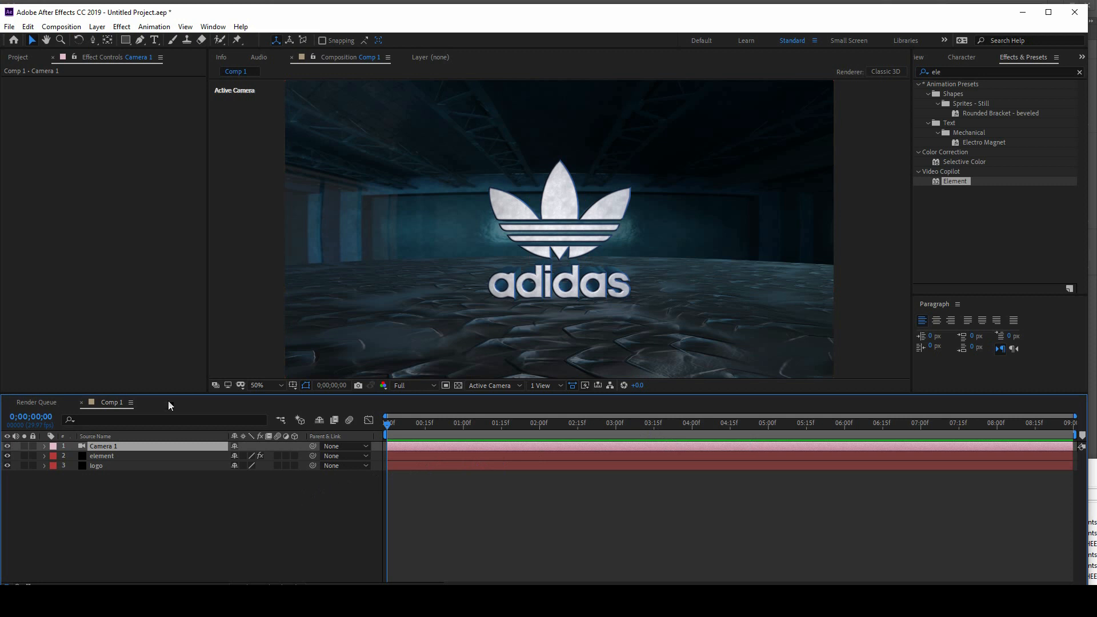
{"action": "left_click_drag", "start_coordinate": [91, 42], "coordinate": [118, 55]}
{"action": "left_click_drag", "start_coordinate": [304, 155], "coordinate": [440, 238]}
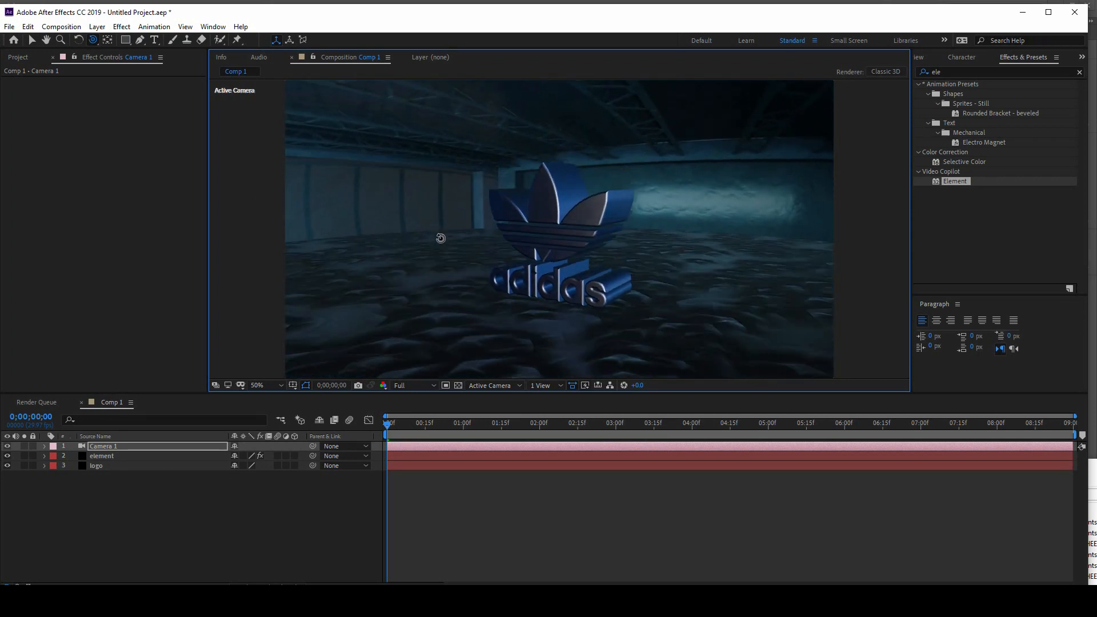
In the element layer's render settings, enable ambient occlusion with SSAO Intensity 7.8 and set environment Exposure to 2.01 and Gamma to 0.77.
{"action": "left_click", "coordinate": [135, 458]}
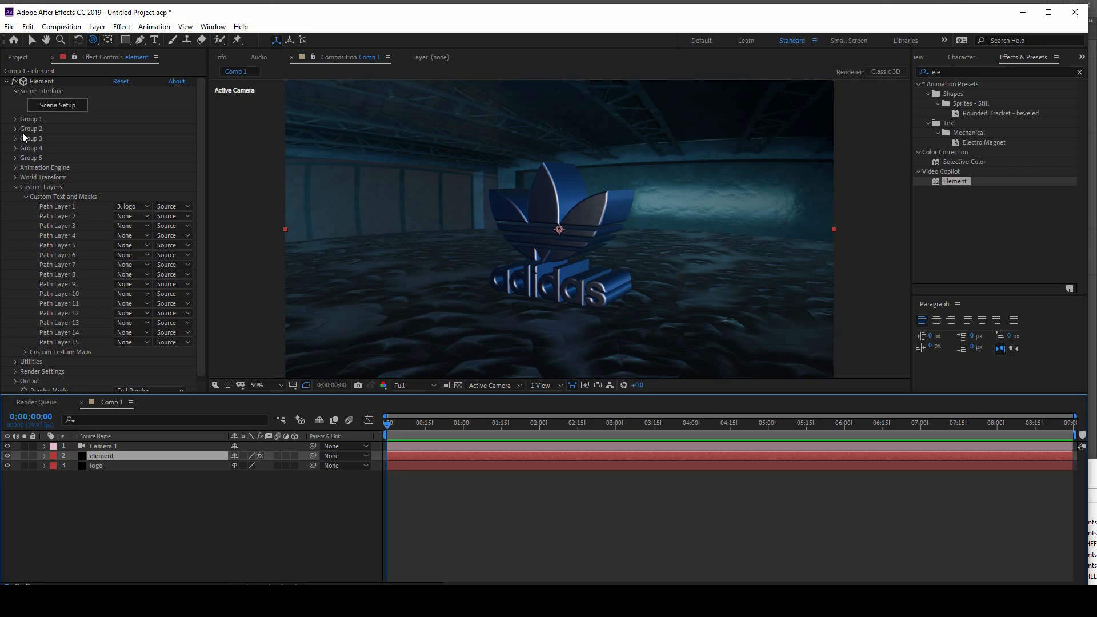
{"action": "scroll", "coordinate": [20, 360], "scroll_direction": "down", "scroll_amount": 1}
{"action": "left_click", "coordinate": [15, 367]}
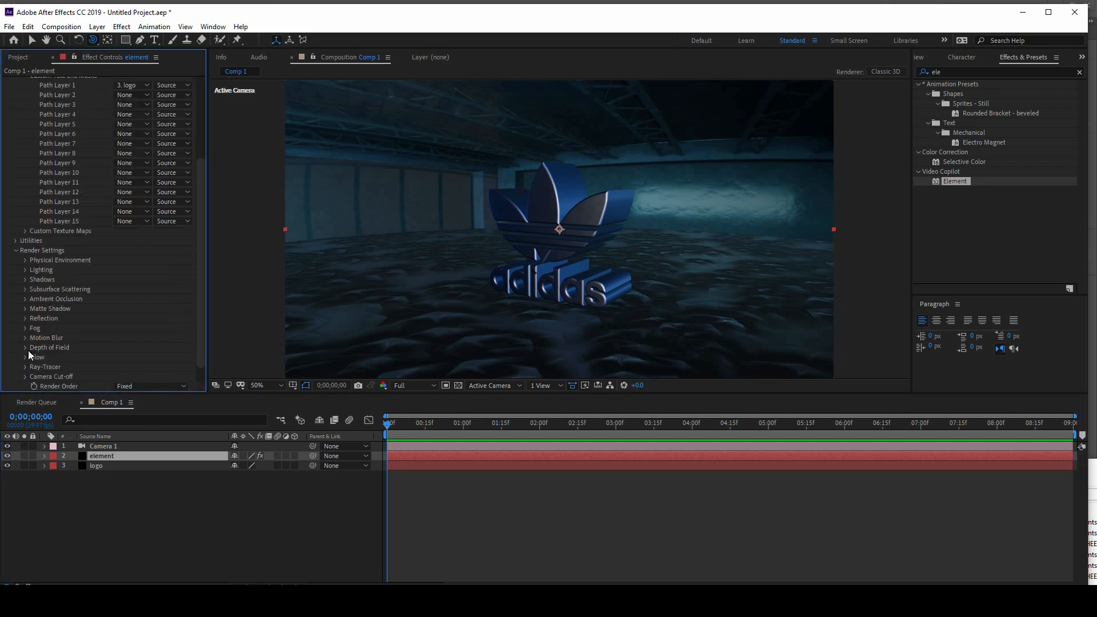
{"action": "left_click", "coordinate": [25, 299]}
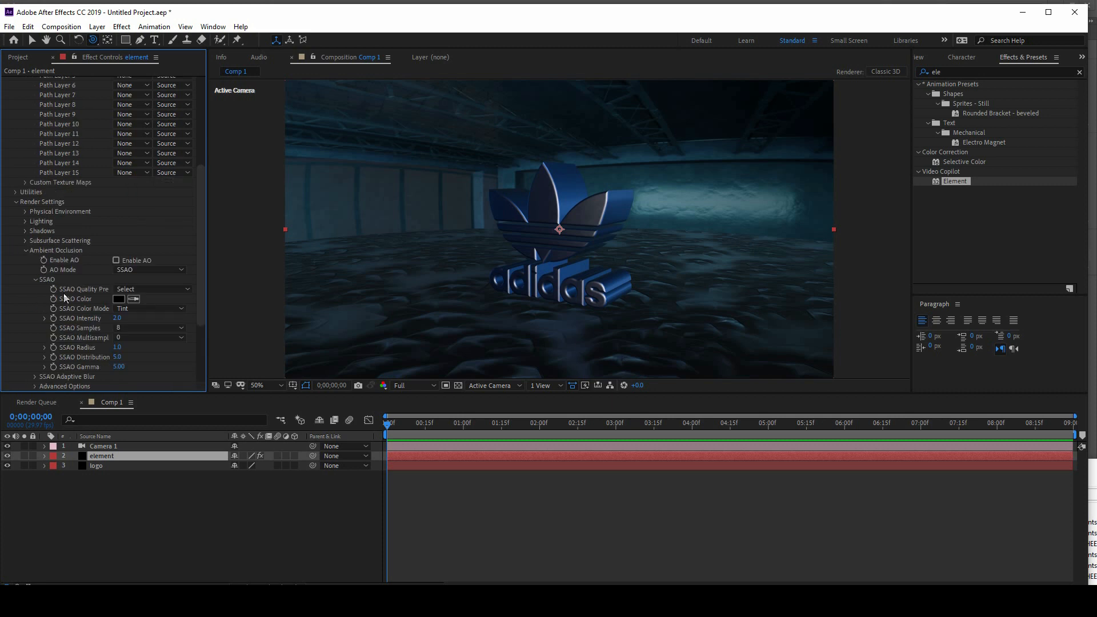
{"action": "left_click", "coordinate": [116, 260]}
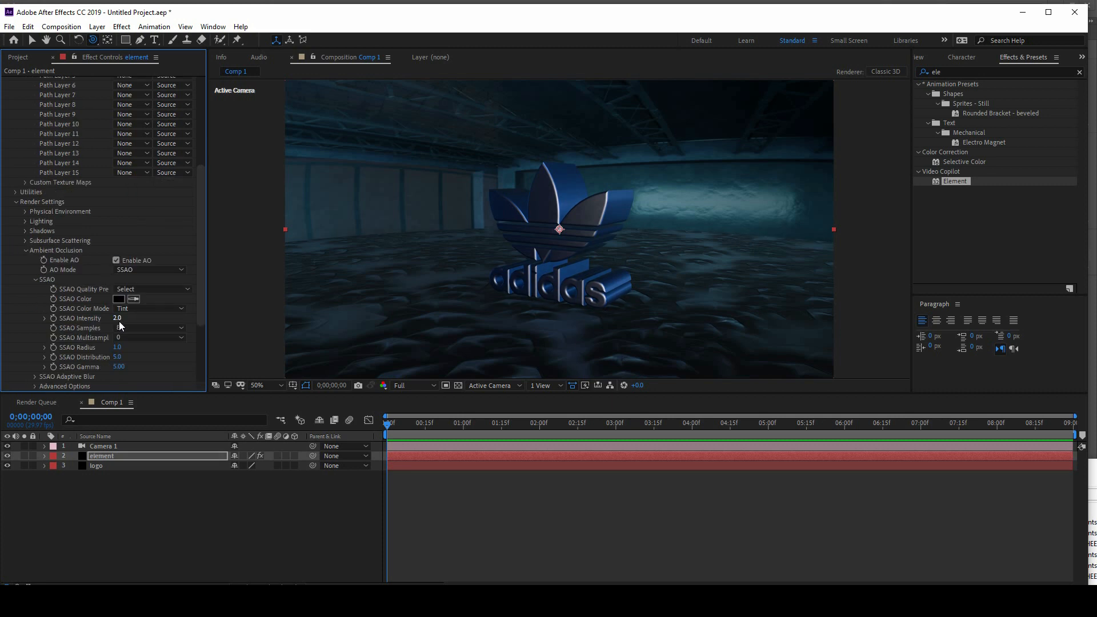
{"action": "left_click_drag", "start_coordinate": [117, 318], "coordinate": [143, 312]}
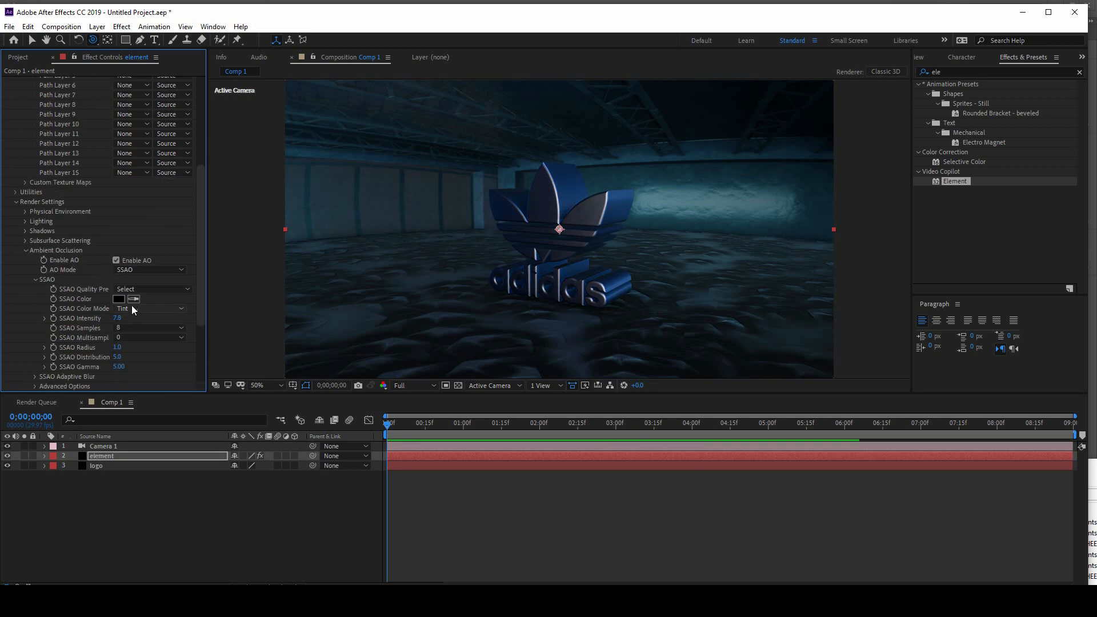
{"action": "left_click", "coordinate": [26, 211]}
{"action": "left_click_drag", "start_coordinate": [118, 221], "coordinate": [104, 239]}
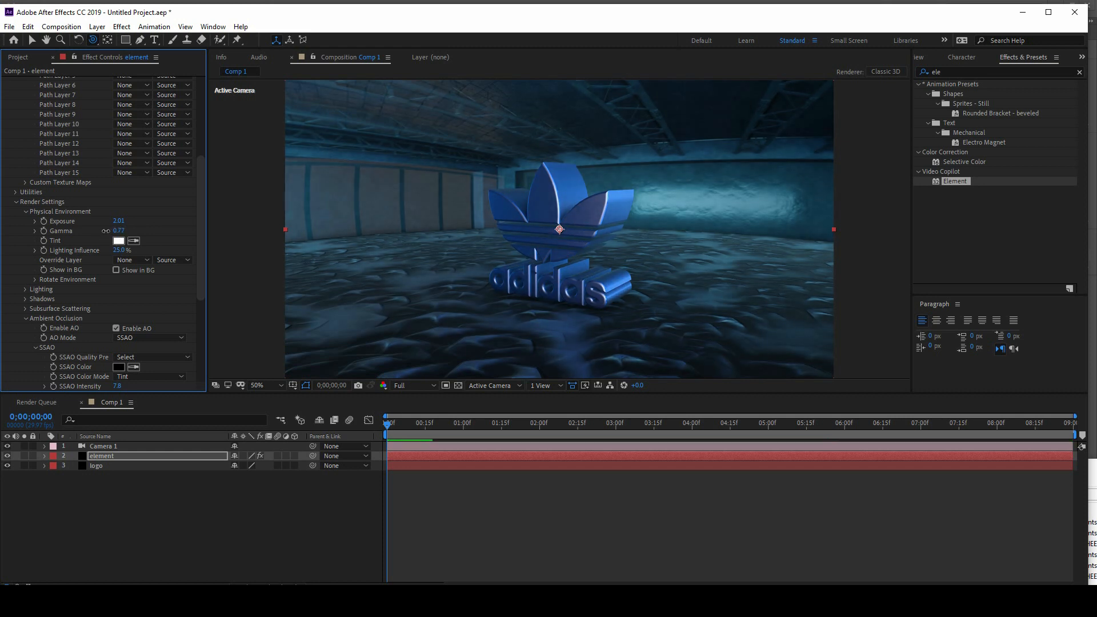
Add a shadow-casting spot light with 303% intensity, a 90° cone angle and 50% cone feather.
{"action": "right_click", "coordinate": [115, 493]}
{"action": "mouse_move", "coordinate": [242, 369]}
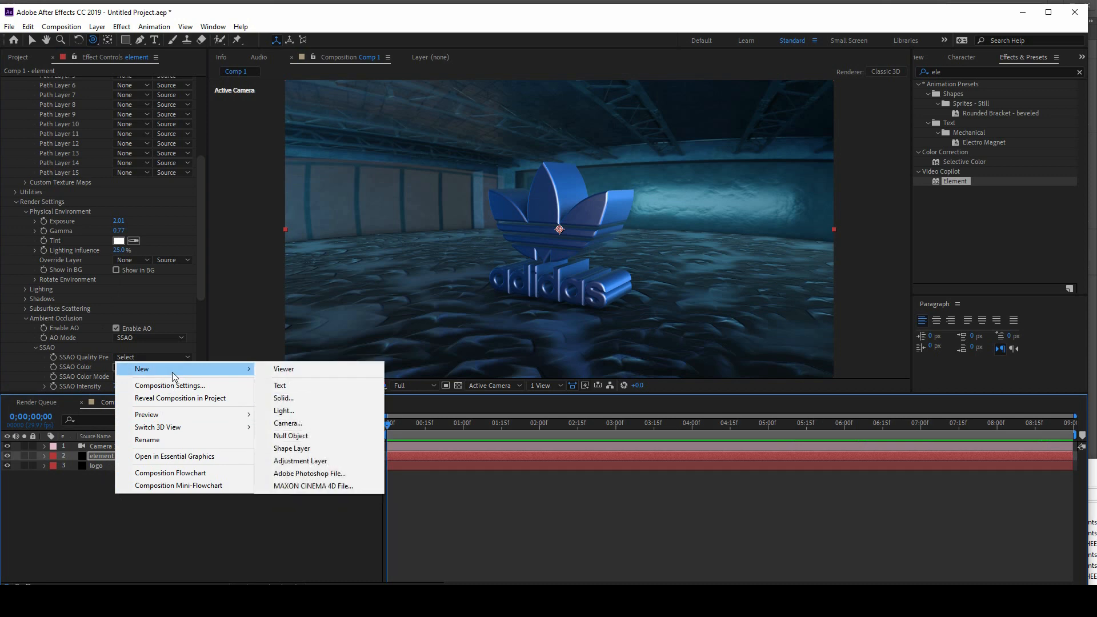
{"action": "left_click", "coordinate": [284, 410]}
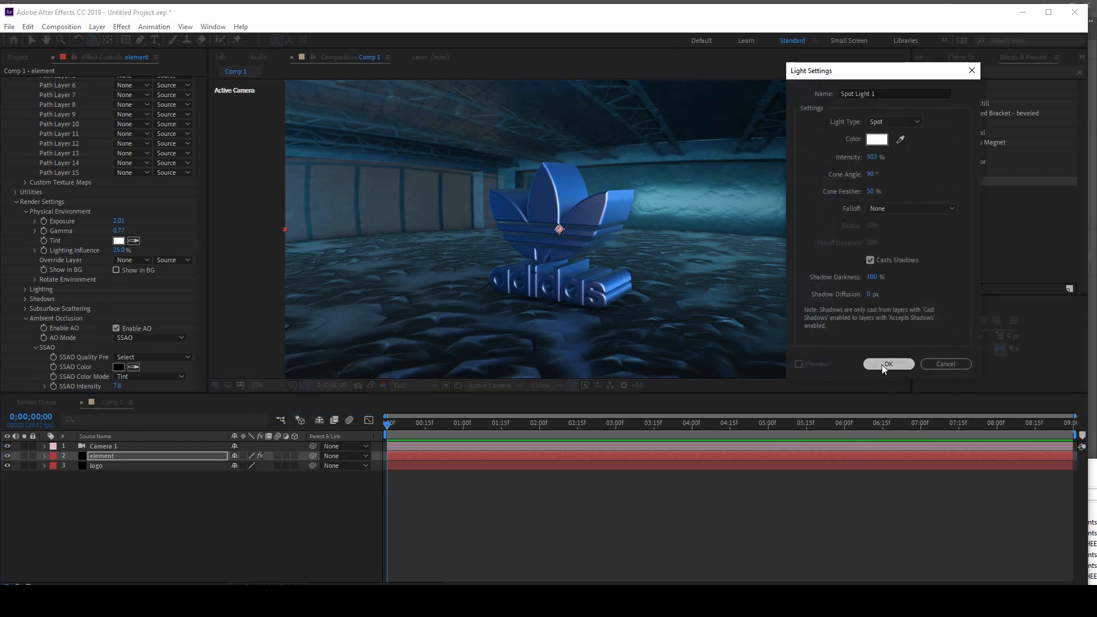
{"action": "left_click", "coordinate": [882, 364]}
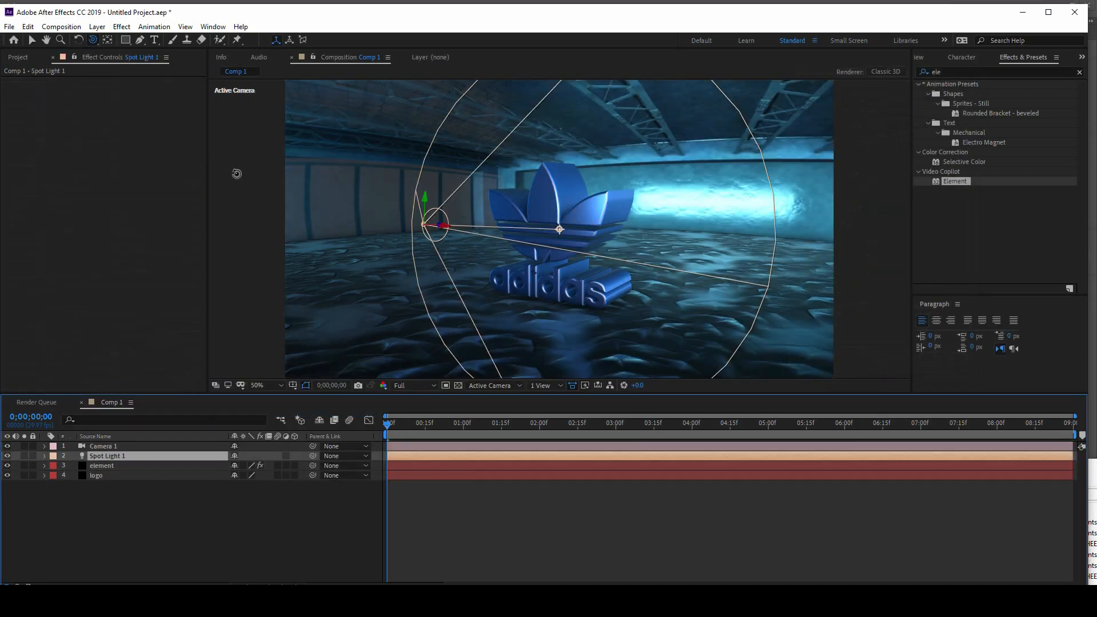
Move the spot light low beside the logo, near the floor, and aim its target at the logo's lower centre.
{"action": "left_click", "coordinate": [31, 39]}
{"action": "left_click_drag", "start_coordinate": [421, 225], "coordinate": [353, 247]}
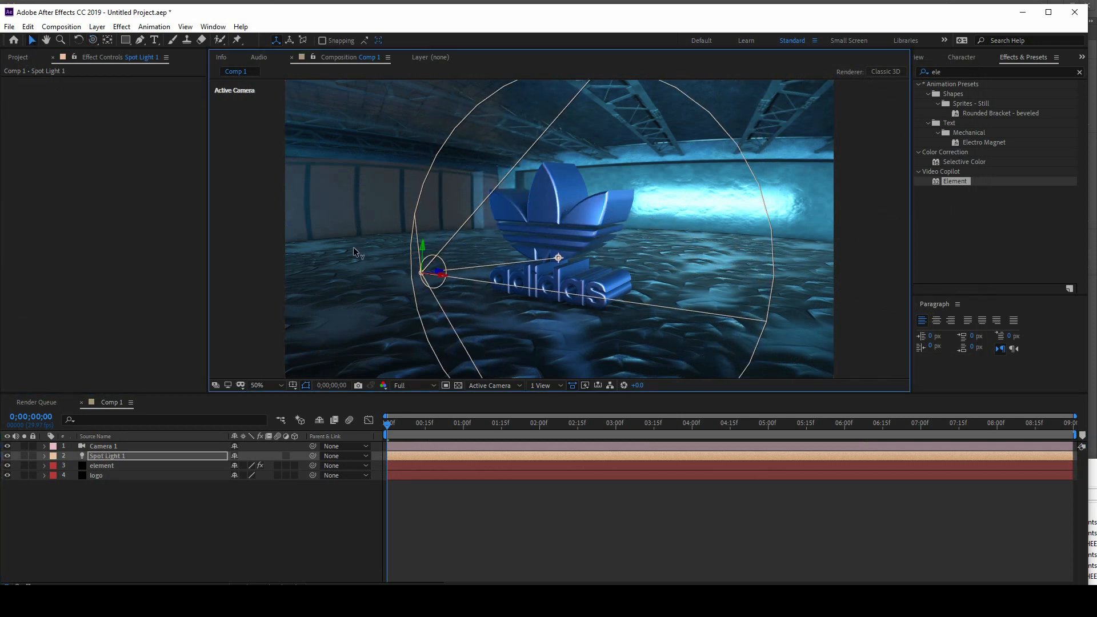
{"action": "left_click_drag", "start_coordinate": [561, 195], "coordinate": [533, 250]}
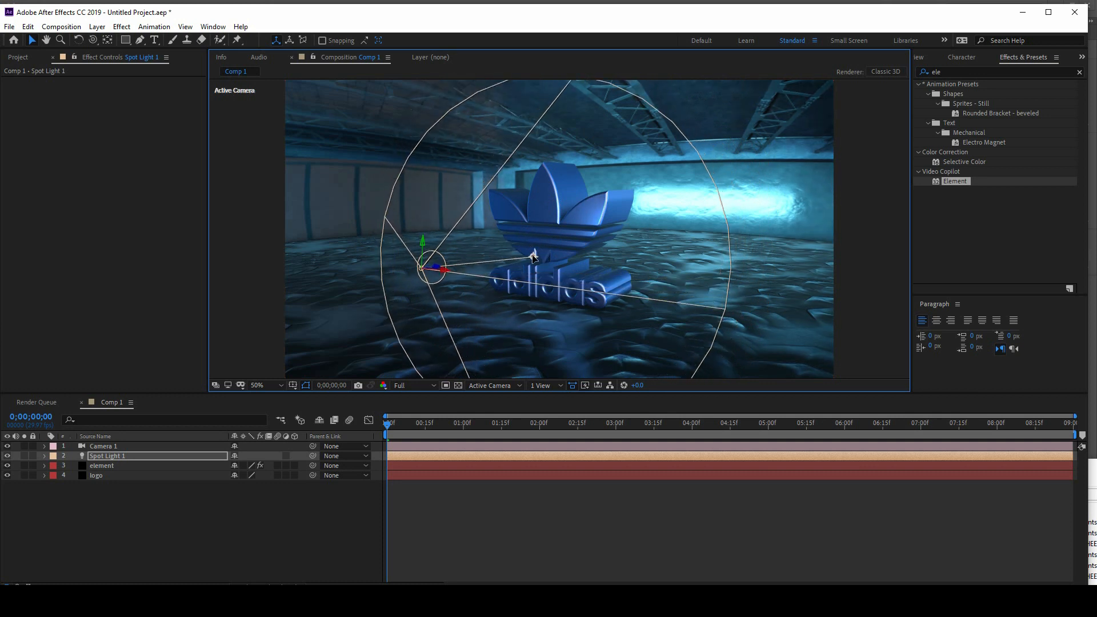
{"action": "left_click_drag", "start_coordinate": [778, 310], "coordinate": [769, 321]}
{"action": "left_click_drag", "start_coordinate": [433, 274], "coordinate": [394, 298]}
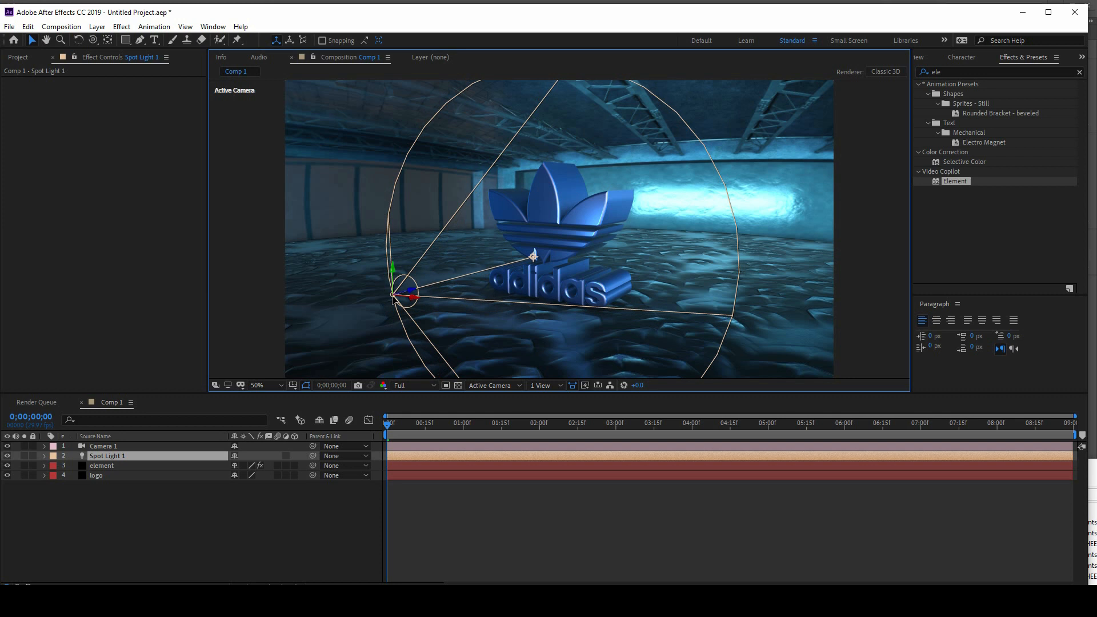
{"action": "key", "text": "Return"}
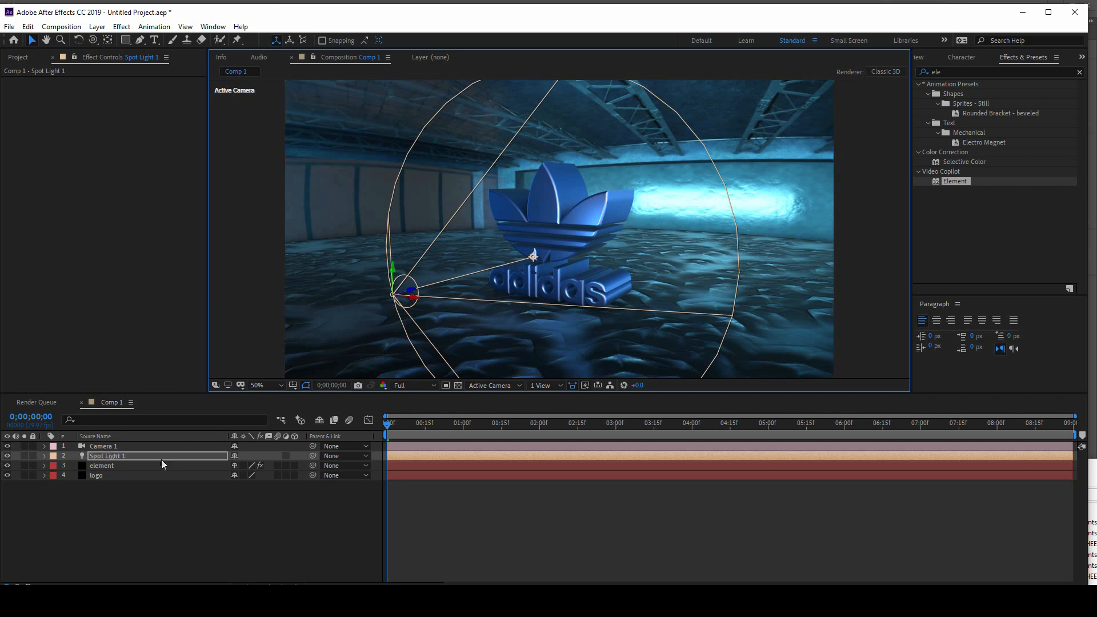
Turn off Draft Textures in the element layer's scene setup and hide the logo layer.
{"action": "left_click", "coordinate": [114, 465]}
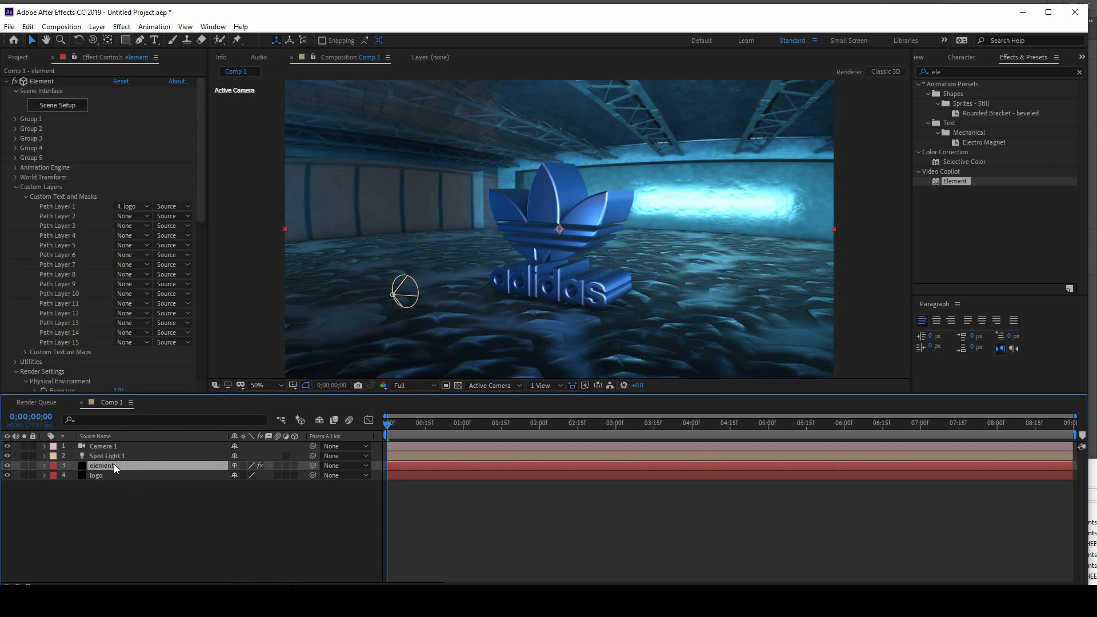
{"action": "left_click", "coordinate": [66, 106]}
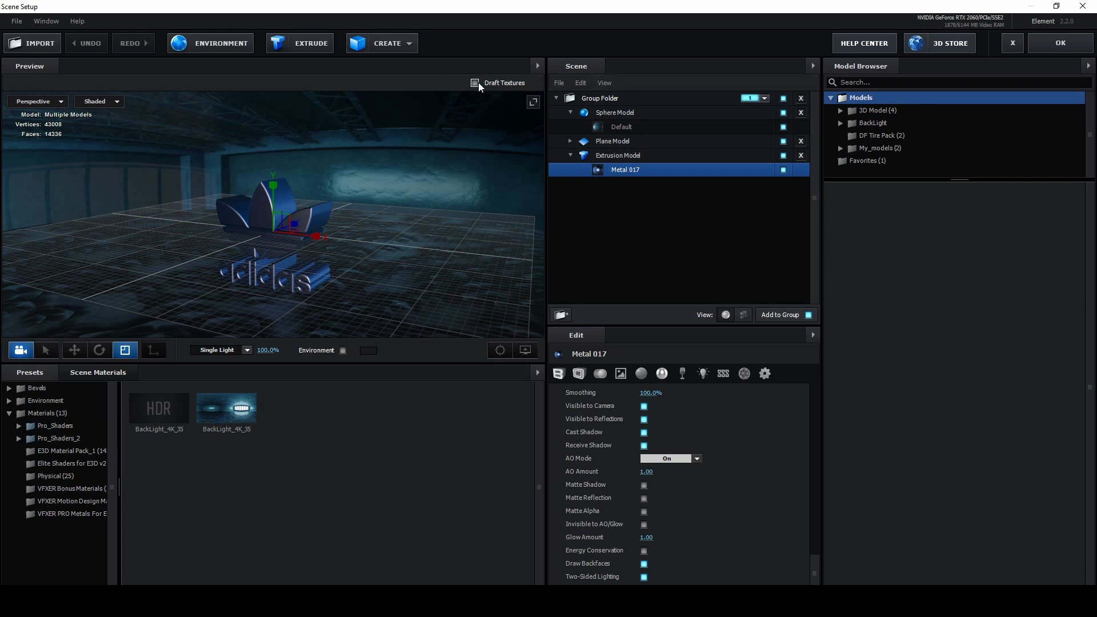
{"action": "left_click", "coordinate": [1032, 47]}
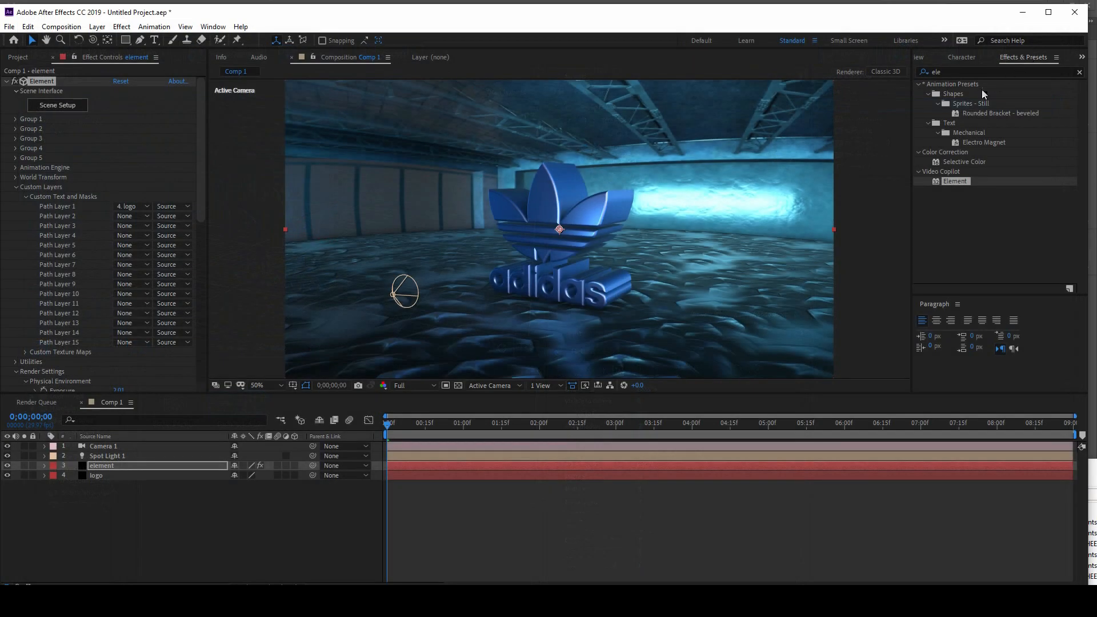
{"action": "left_click", "coordinate": [6, 476]}
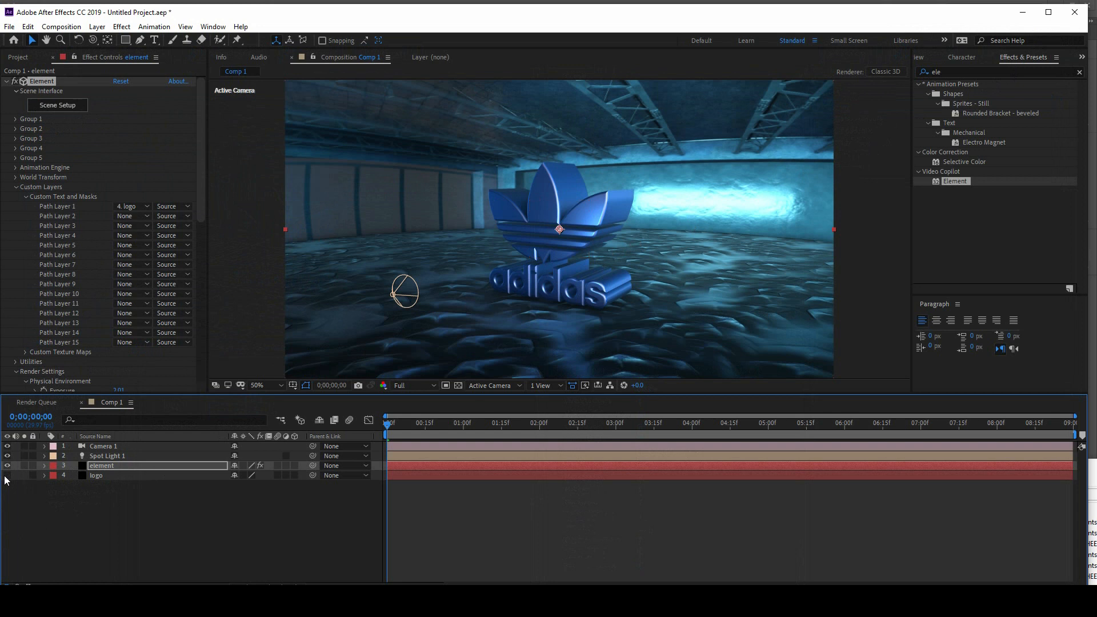
Open the Particle Rotation settings under Group 1's Particle Look in the Element effect.
{"action": "left_click", "coordinate": [17, 119]}
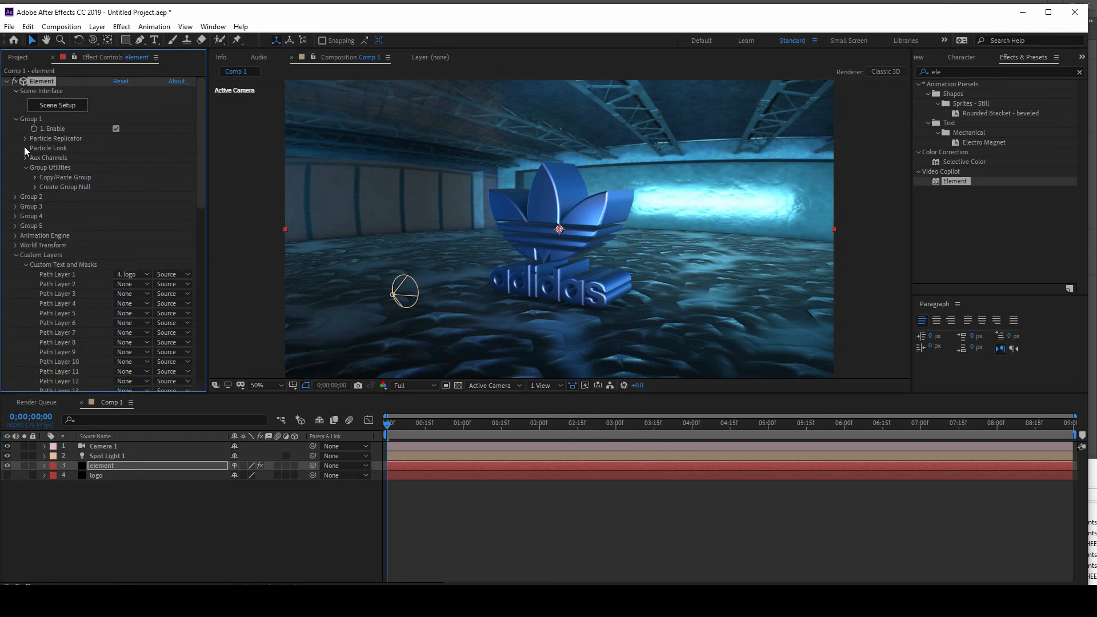
{"action": "left_click", "coordinate": [25, 148]}
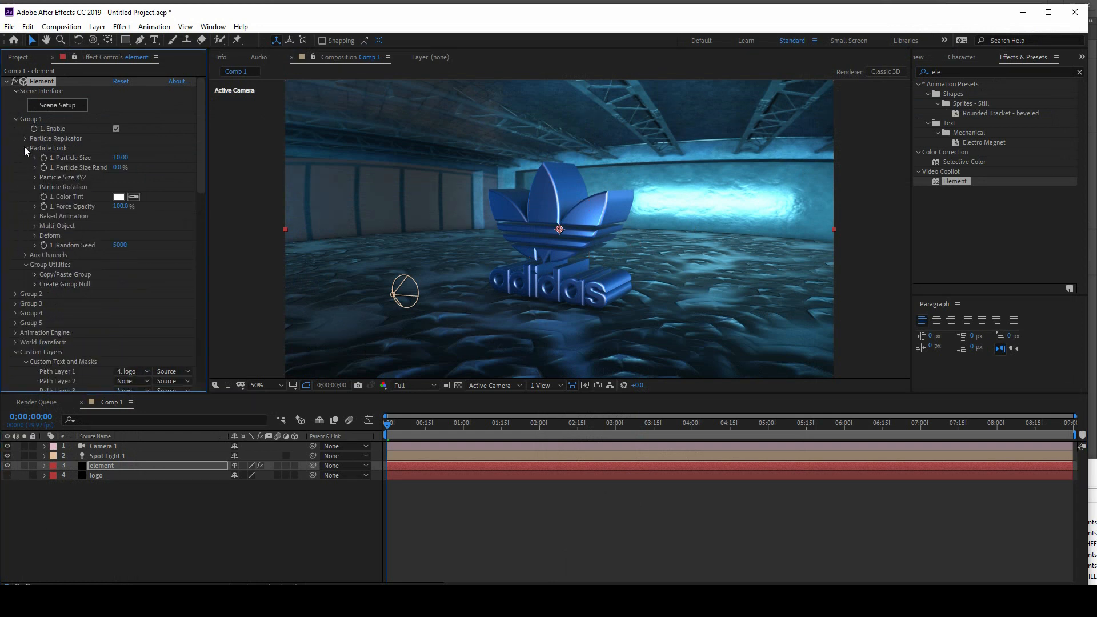
{"action": "left_click", "coordinate": [33, 187]}
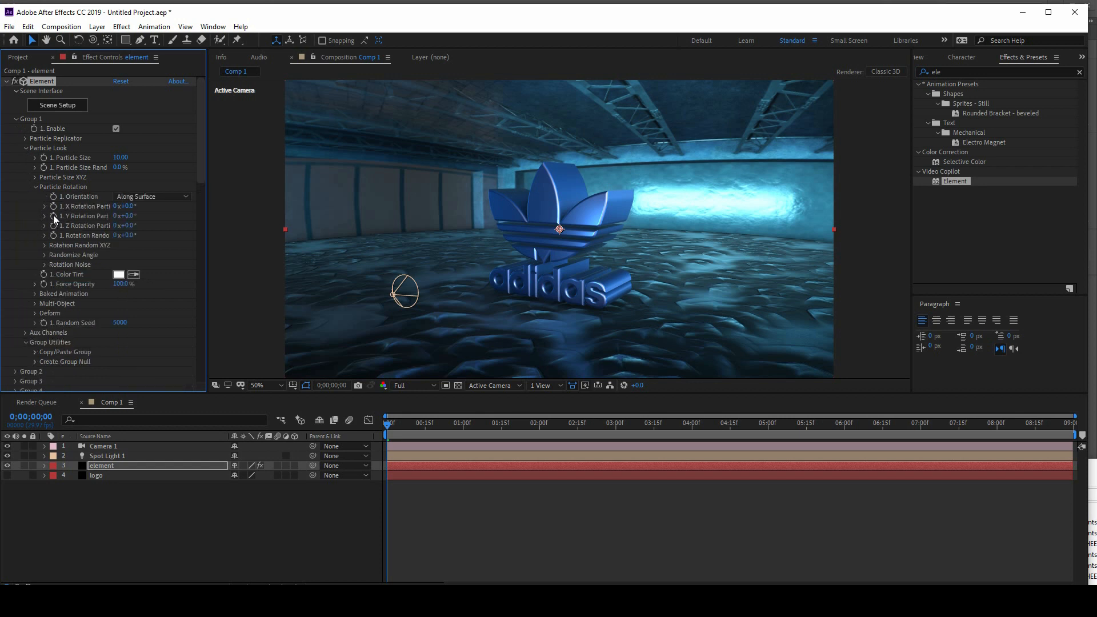
{"action": "left_click_drag", "start_coordinate": [388, 424], "coordinate": [503, 429]}
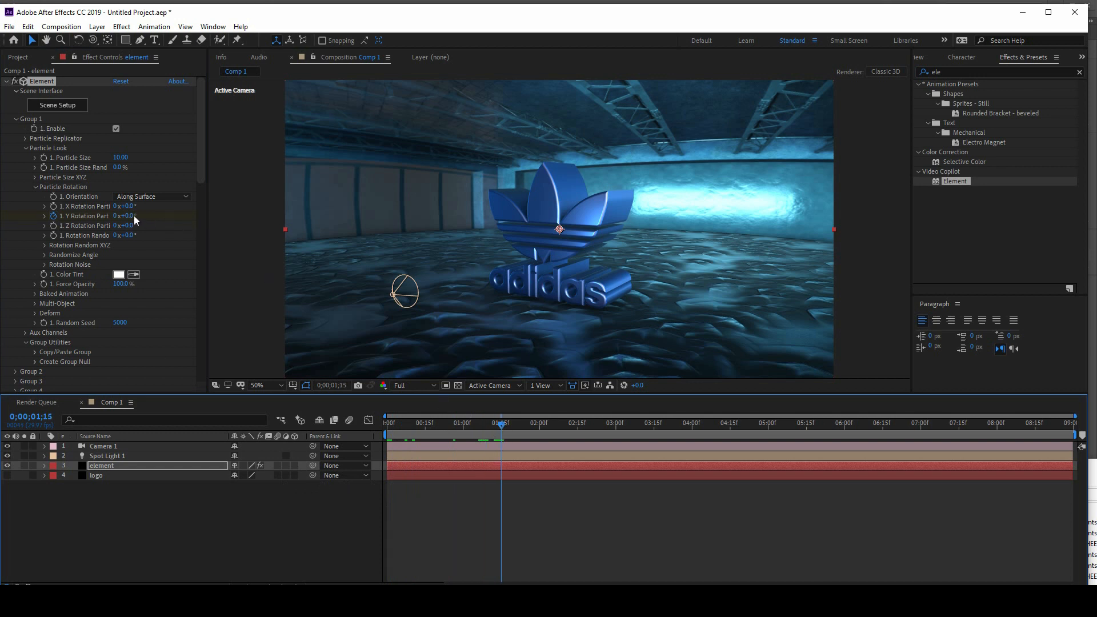
{"action": "left_click", "coordinate": [54, 216]}
{"action": "left_click_drag", "start_coordinate": [501, 439], "coordinate": [351, 434]}
Orbit the camera to face the front of the logo.
{"action": "left_click", "coordinate": [93, 40]}
{"action": "left_click_drag", "start_coordinate": [544, 267], "coordinate": [577, 264]}
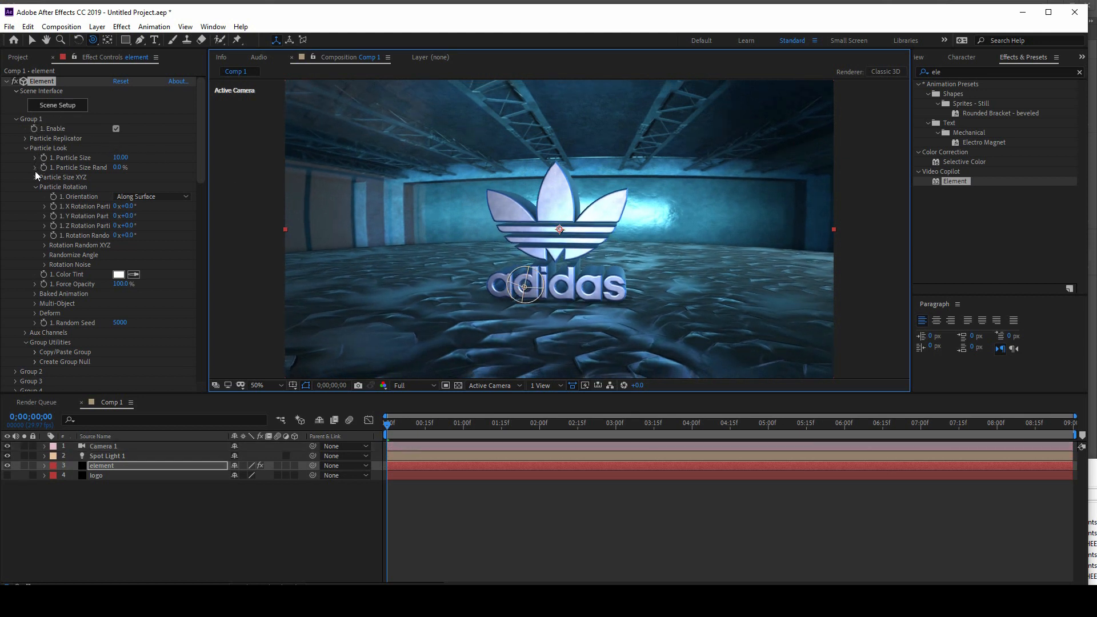
Keyframe Group 1's Y rotation from 0° at the first frame to 1x+351° at 0;00;01;16 and preview the animation from the start.
{"action": "left_click", "coordinate": [53, 215]}
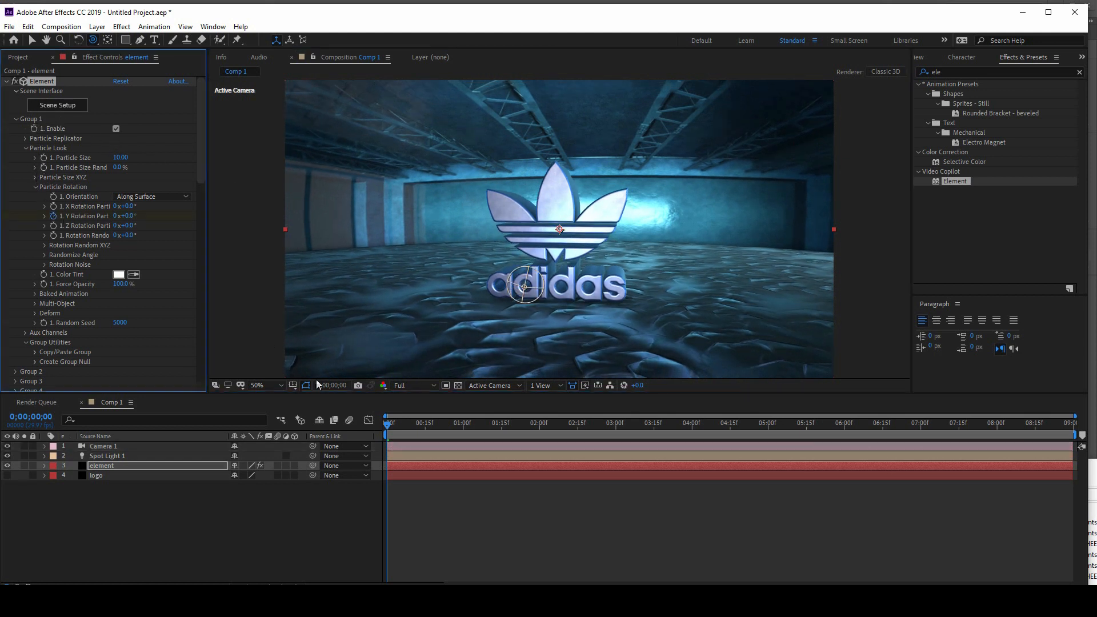
{"action": "left_click_drag", "start_coordinate": [400, 424], "coordinate": [506, 435]}
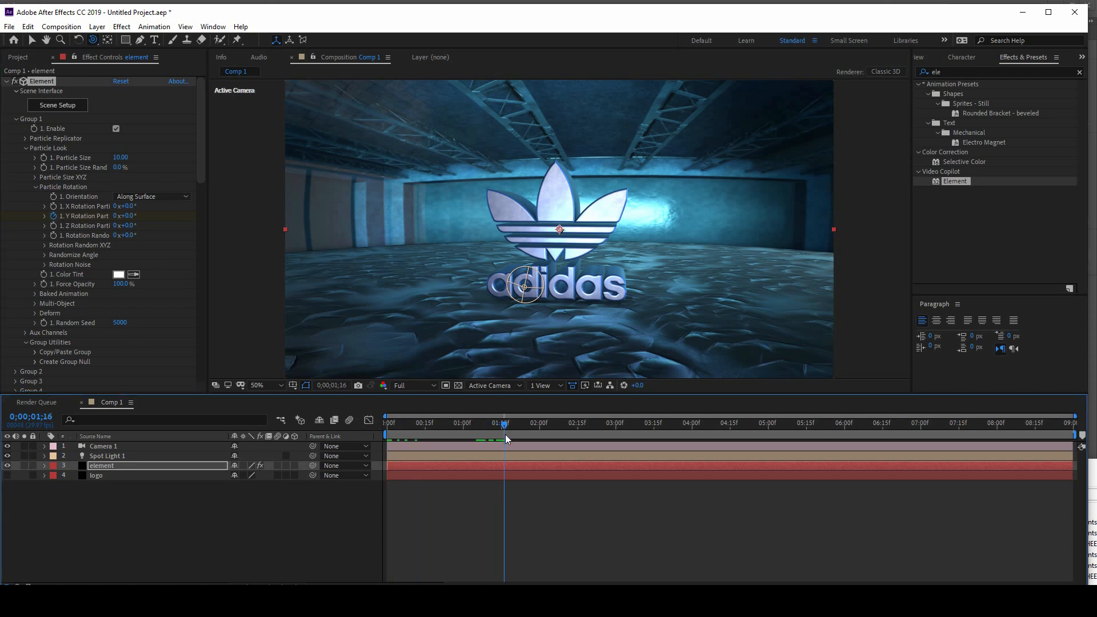
{"action": "left_click_drag", "start_coordinate": [130, 217], "coordinate": [597, 277]}
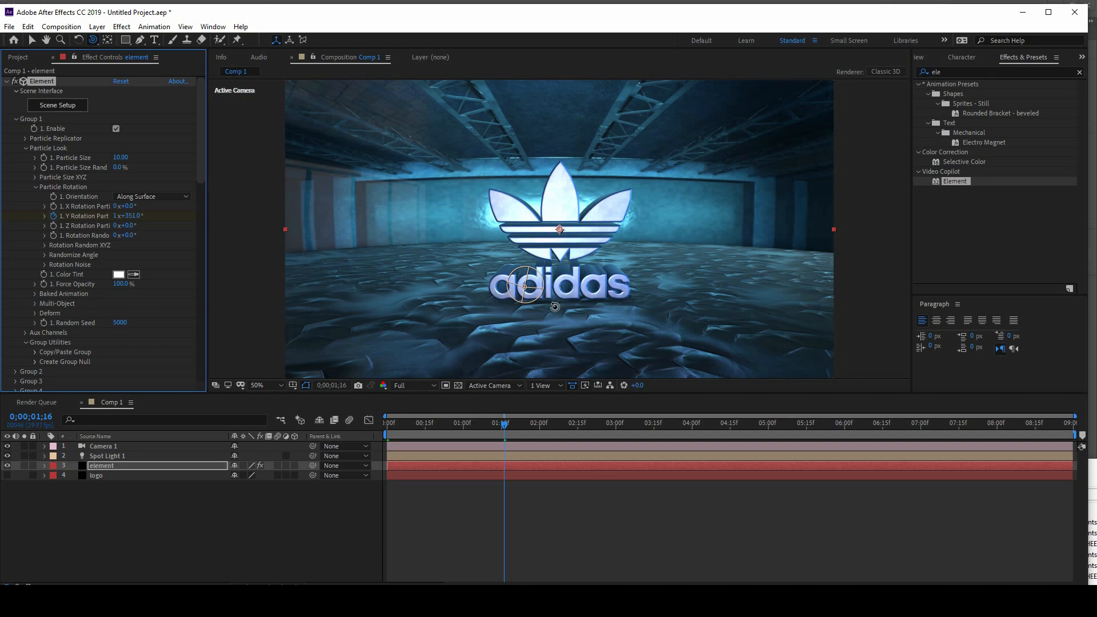
{"action": "left_click_drag", "start_coordinate": [505, 430], "coordinate": [375, 454]}
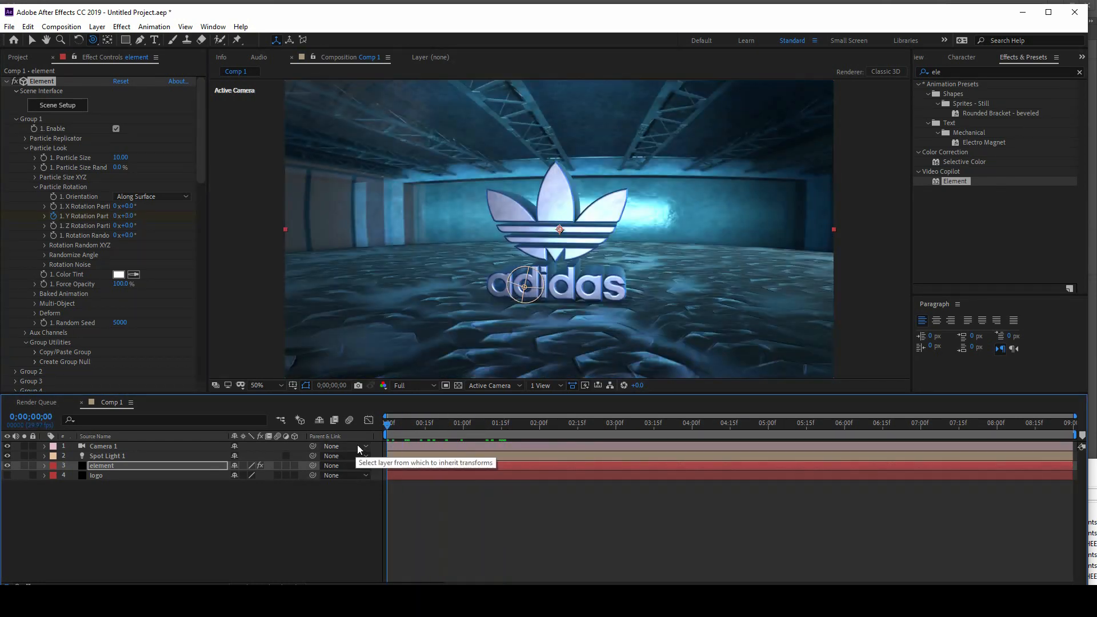
{"action": "key", "text": "space"}
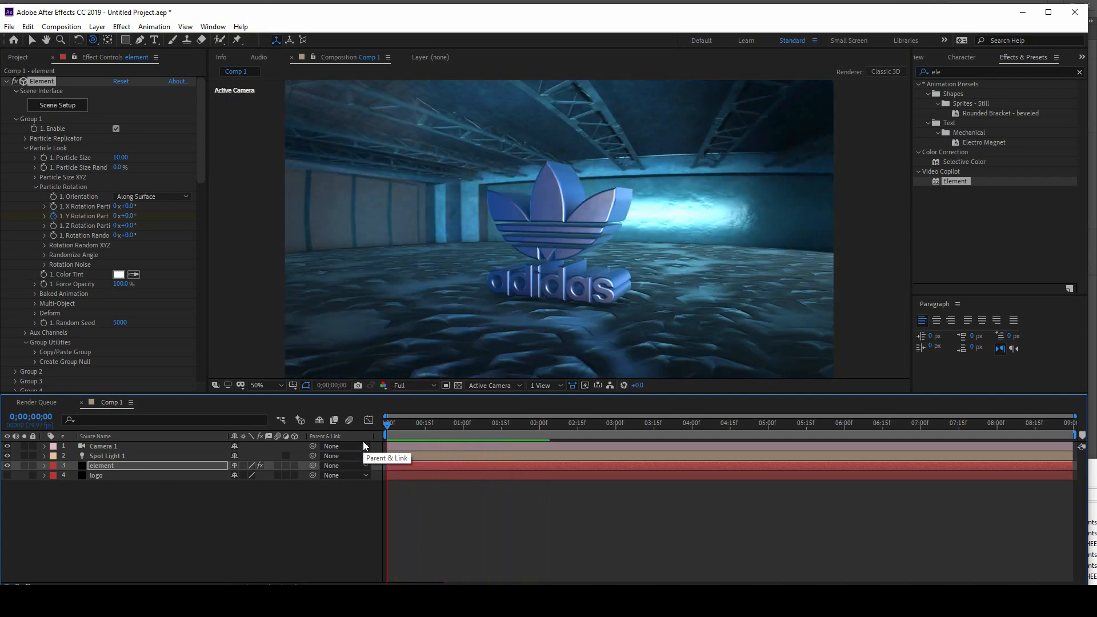
Reveal the element layer's animated properties and apply Easy Ease to both Y Rotation Particle keyframes.
{"action": "key", "text": "space"}
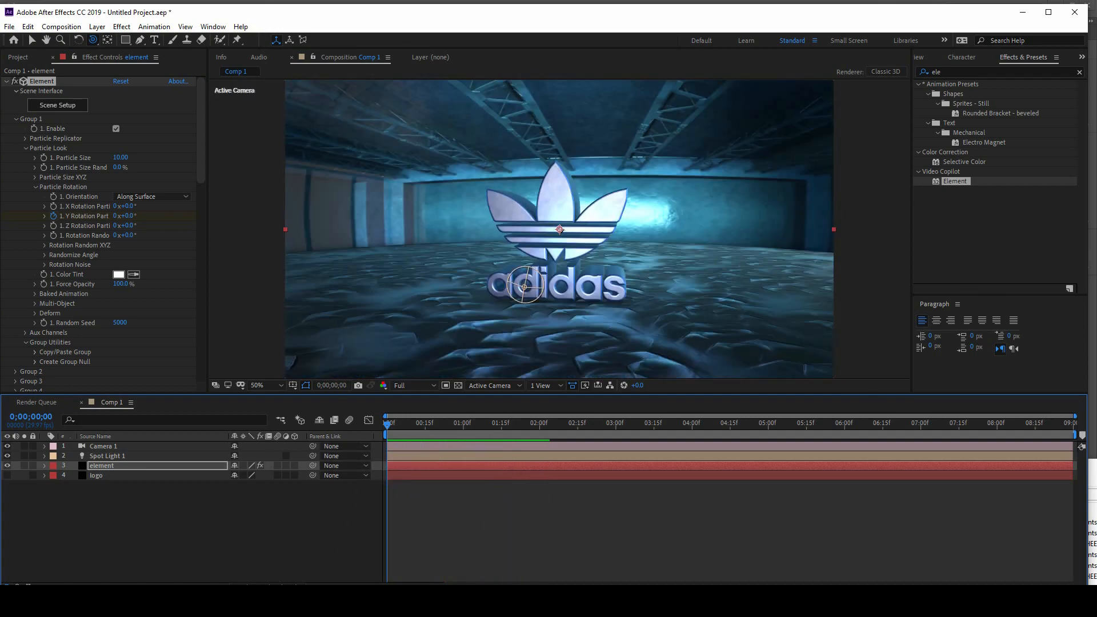
{"action": "key", "text": "u"}
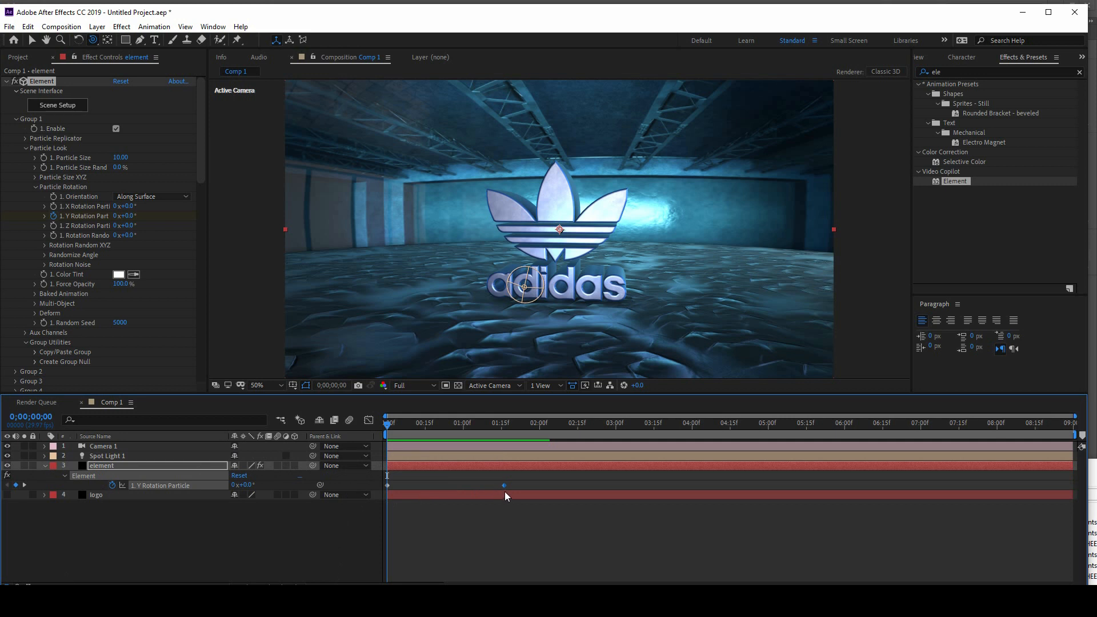
{"action": "left_click", "coordinate": [504, 495]}
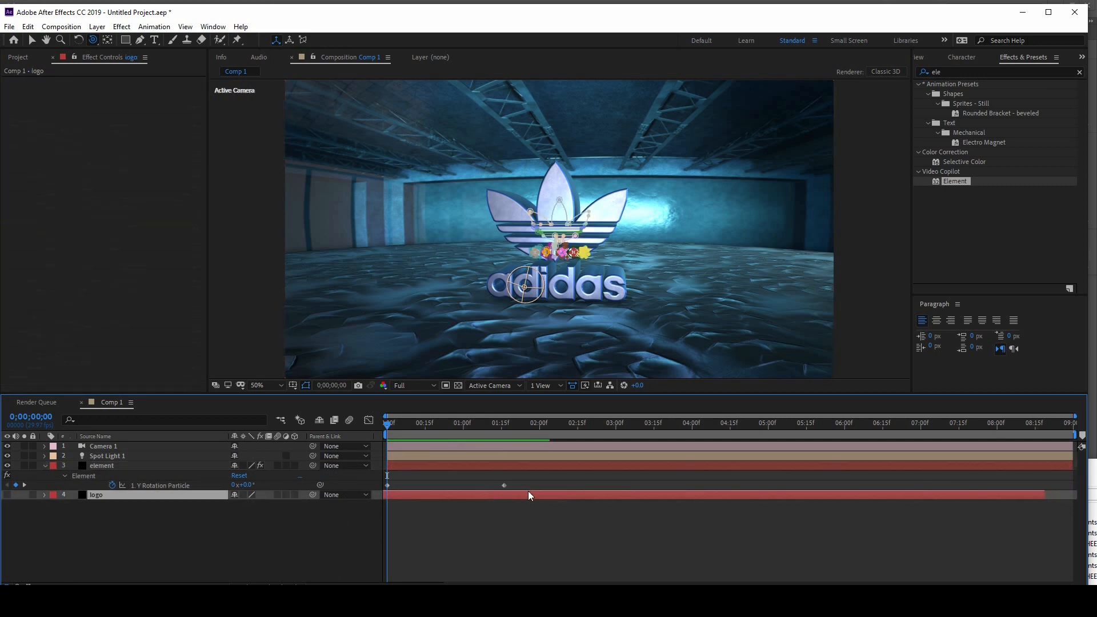
{"action": "left_click", "coordinate": [532, 551]}
{"action": "left_click_drag", "start_coordinate": [509, 487], "coordinate": [379, 481]}
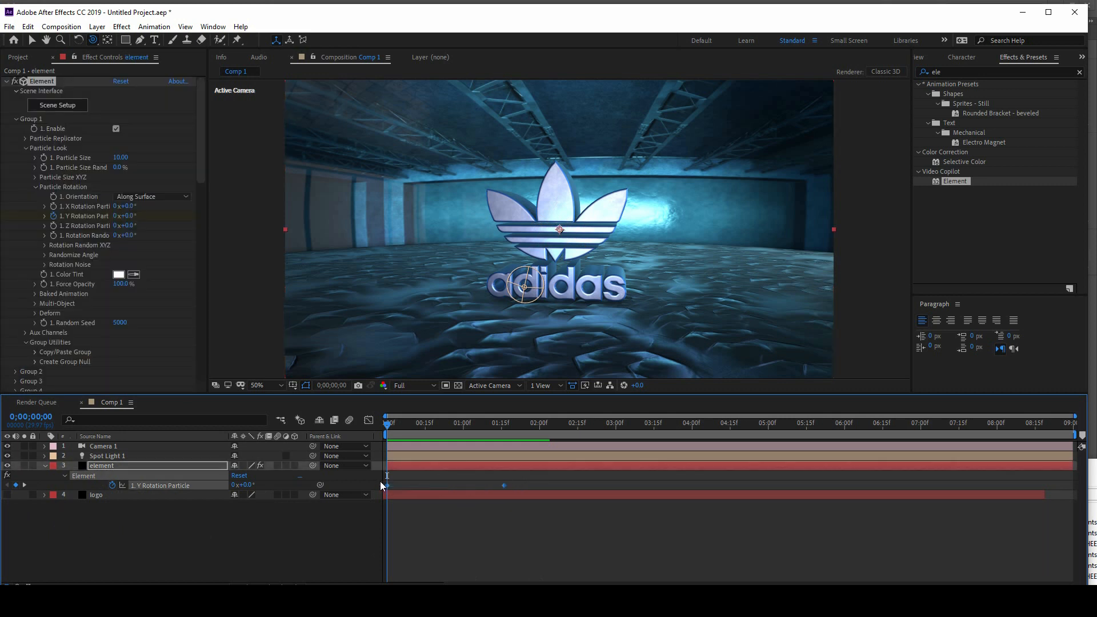
{"action": "right_click", "coordinate": [503, 485]}
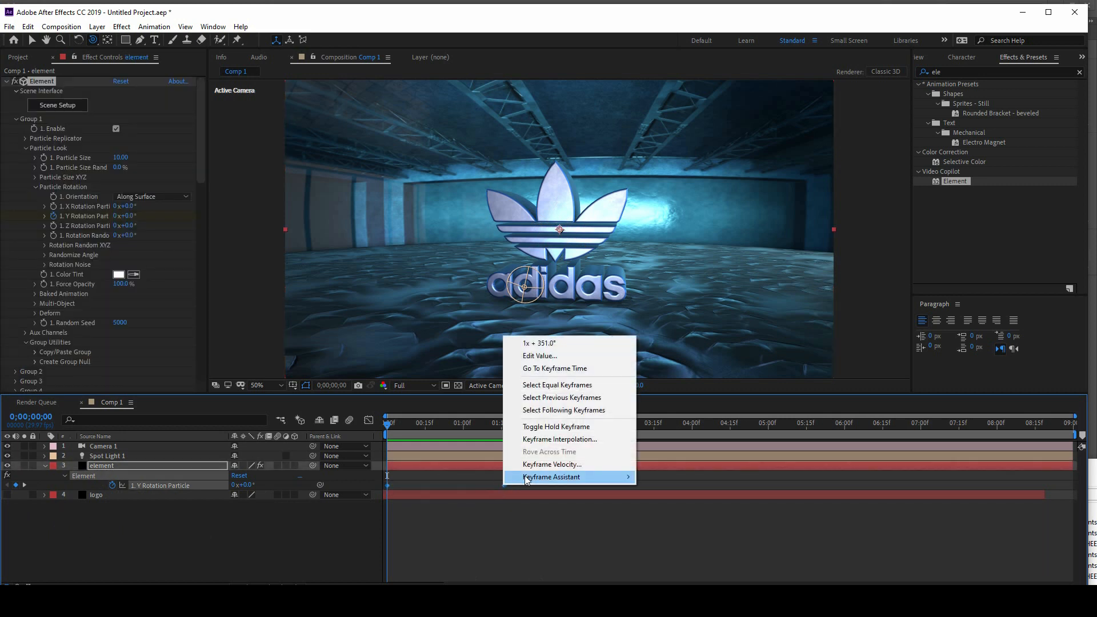
{"action": "mouse_move", "coordinate": [529, 478]}
{"action": "left_click", "coordinate": [685, 521]}
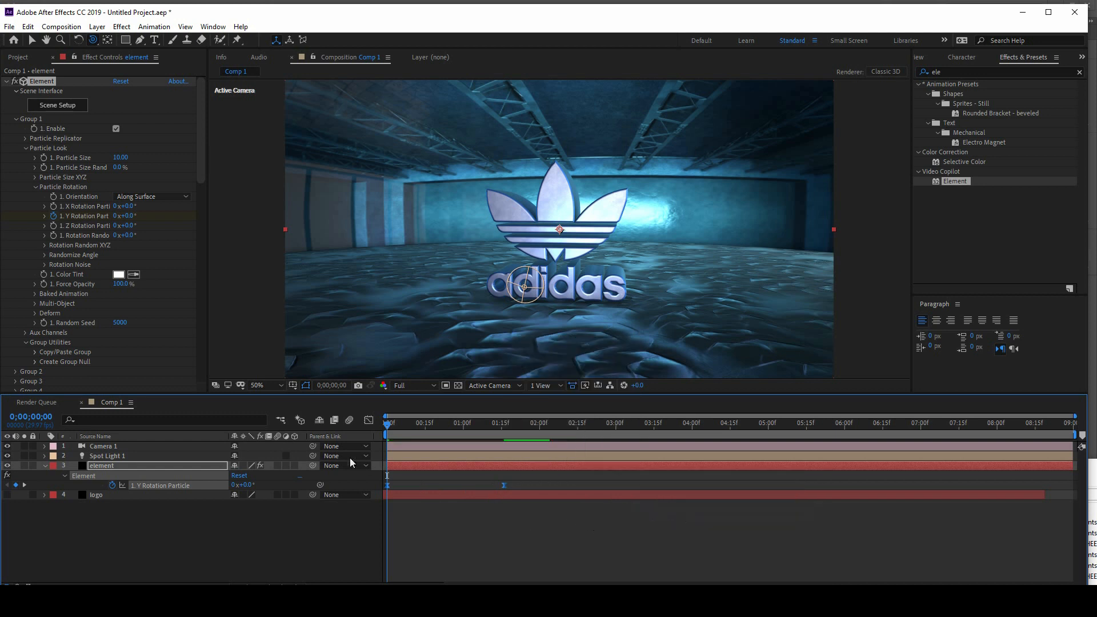
Reshape the Y rotation speed graph so the spin peaks early and slows down gradually, and preview the animation.
{"action": "left_click", "coordinate": [369, 421]}
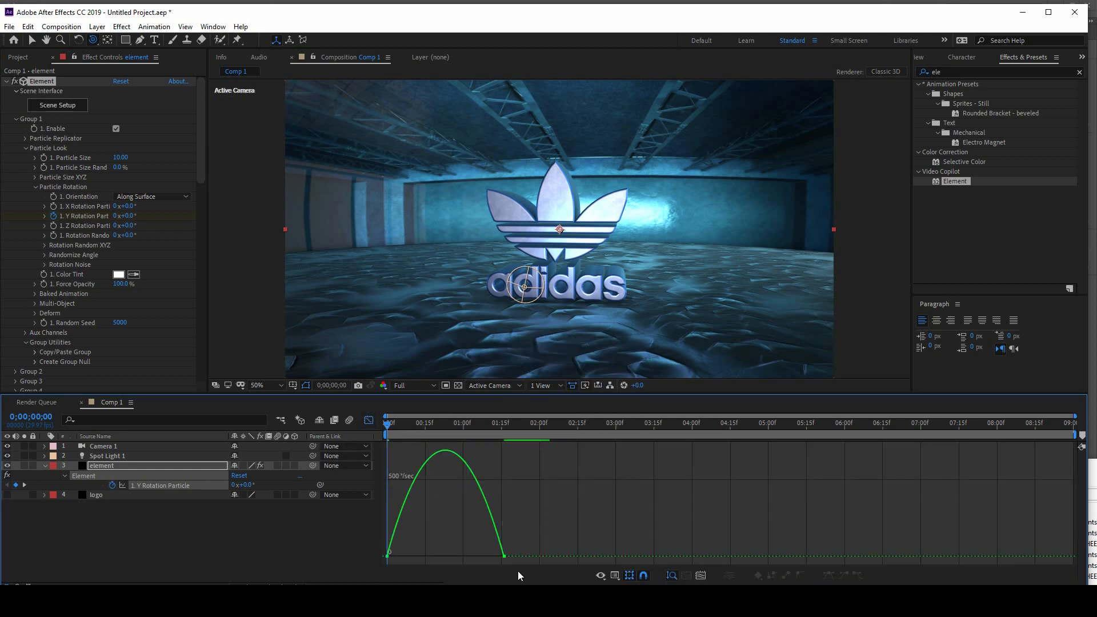
{"action": "left_click", "coordinate": [504, 556]}
{"action": "left_click_drag", "start_coordinate": [488, 560], "coordinate": [436, 555]}
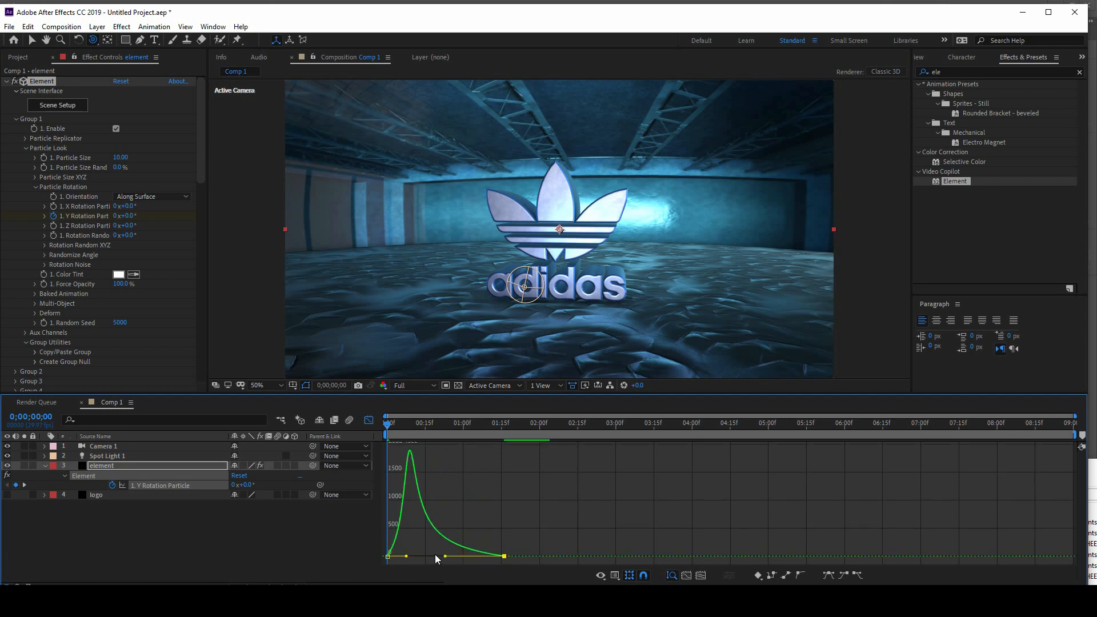
{"action": "key", "text": "space"}
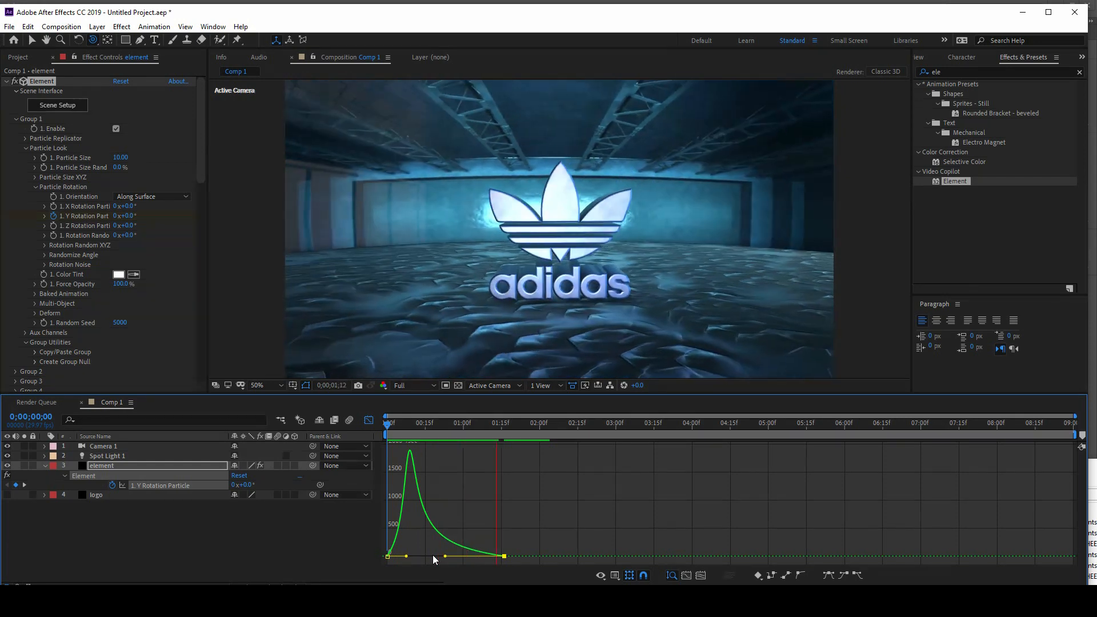
Extend the spin by moving the last Y rotation keyframe to about 0;00;04;03 in the speed graph, and preview it.
{"action": "left_click_drag", "start_coordinate": [504, 555], "coordinate": [707, 557]}
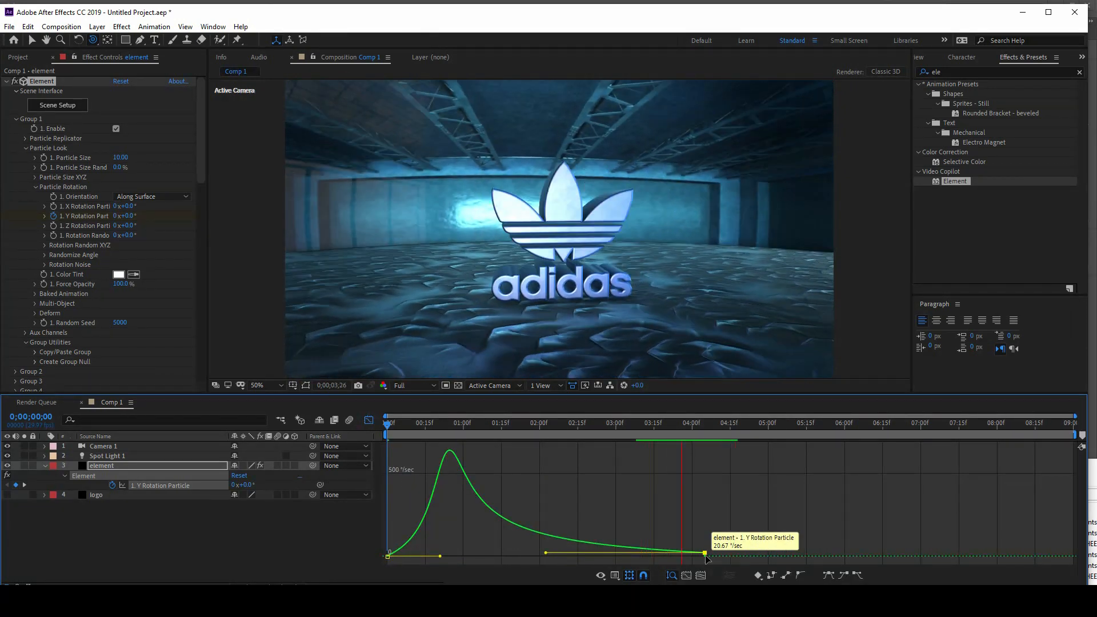
{"action": "left_click_drag", "start_coordinate": [706, 555], "coordinate": [701, 559]}
{"action": "key", "text": "space"}
{"action": "key", "text": "space"}
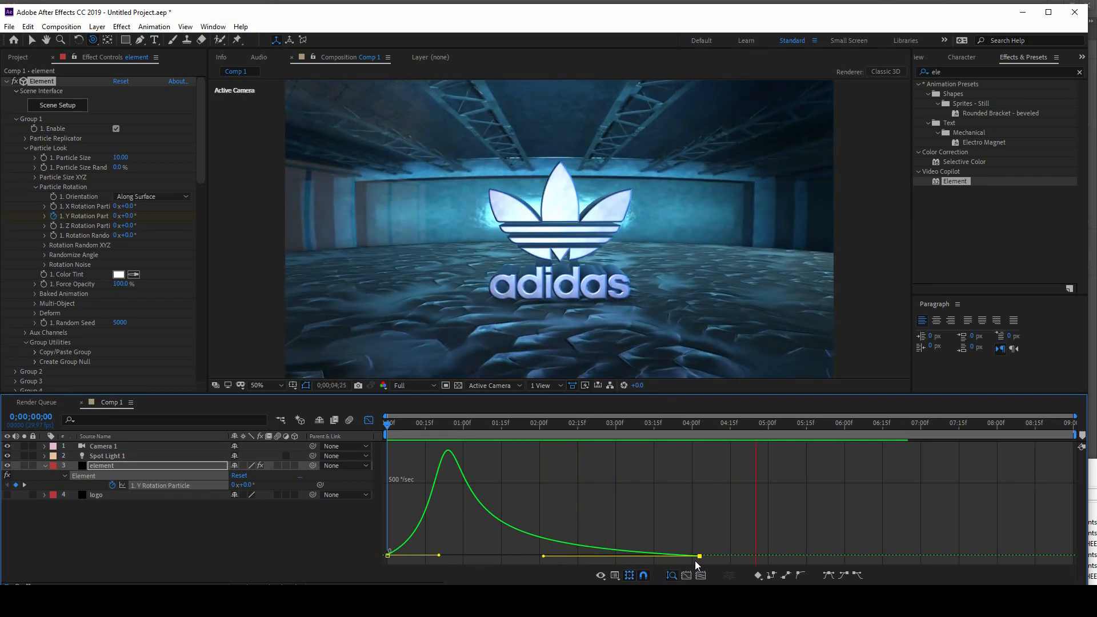
{"action": "key", "text": "space"}
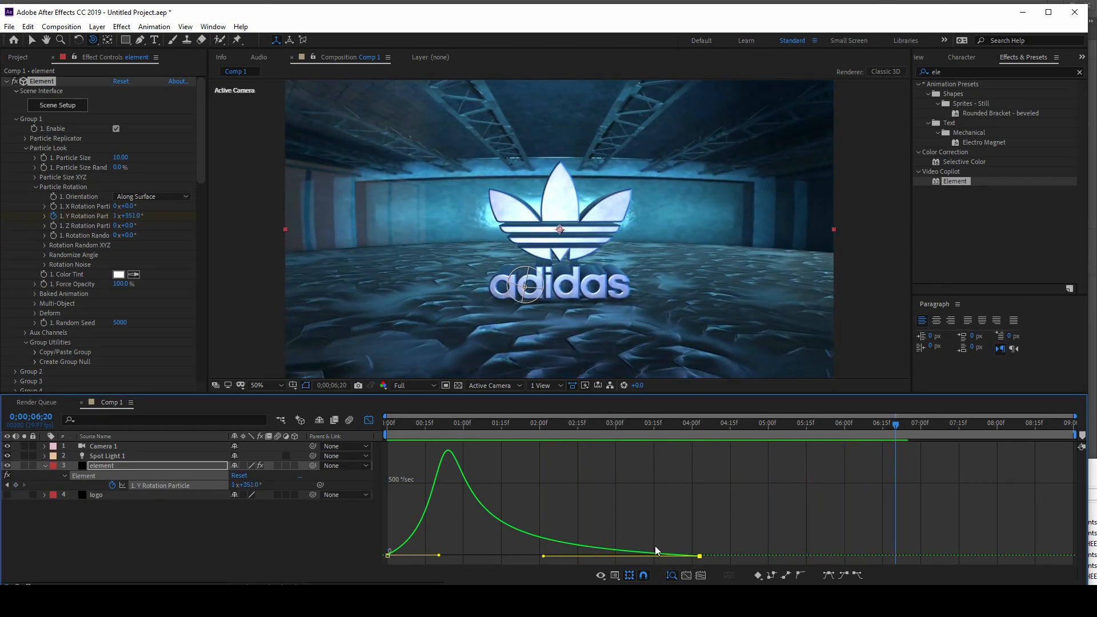
Align the last Y rotation keyframe's ending speed with the zero line of the speed graph and preview the animation.
{"action": "scroll", "coordinate": [655, 551], "scroll_direction": "up", "scroll_amount": 3}
{"action": "left_click_drag", "start_coordinate": [1011, 542], "coordinate": [967, 564]}
{"action": "left_click", "coordinate": [1013, 549]}
{"action": "scroll", "coordinate": [977, 547], "scroll_direction": "down", "scroll_amount": 2}
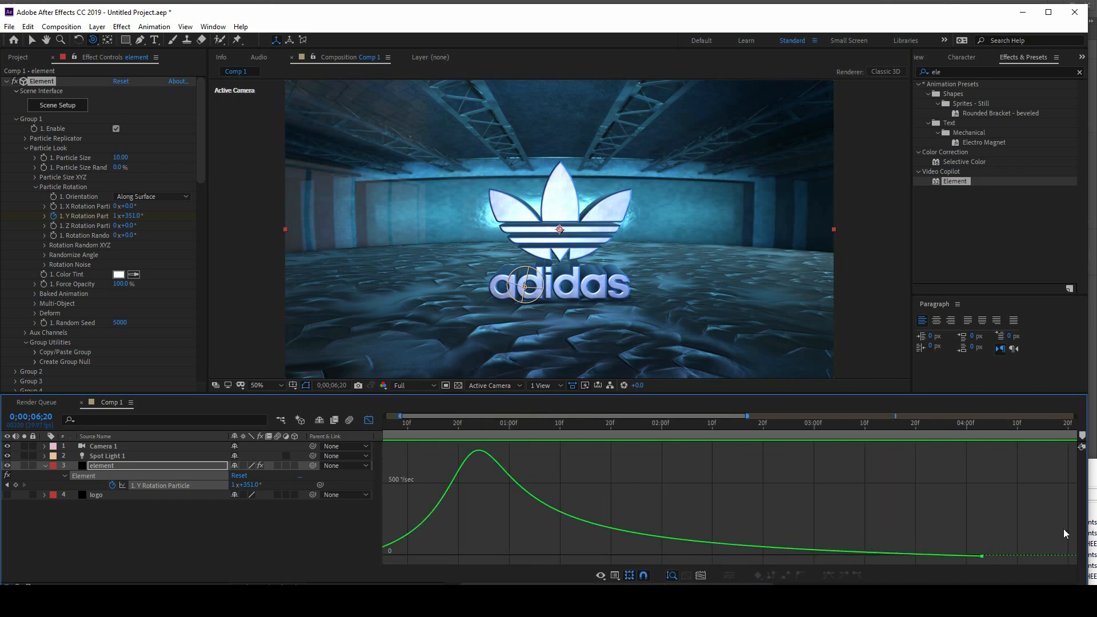
{"action": "scroll", "coordinate": [1000, 557], "scroll_direction": "up", "scroll_amount": 2}
{"action": "left_click_drag", "start_coordinate": [939, 514], "coordinate": [913, 553]}
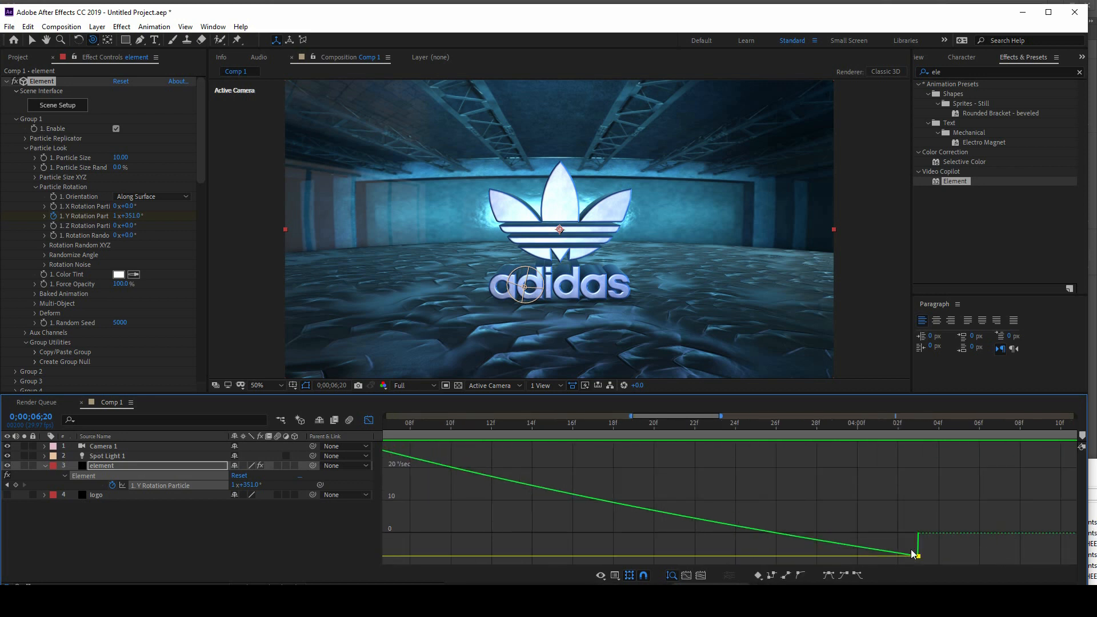
{"action": "scroll", "coordinate": [914, 553], "scroll_direction": "down", "scroll_amount": 3}
{"action": "key", "text": "space"}
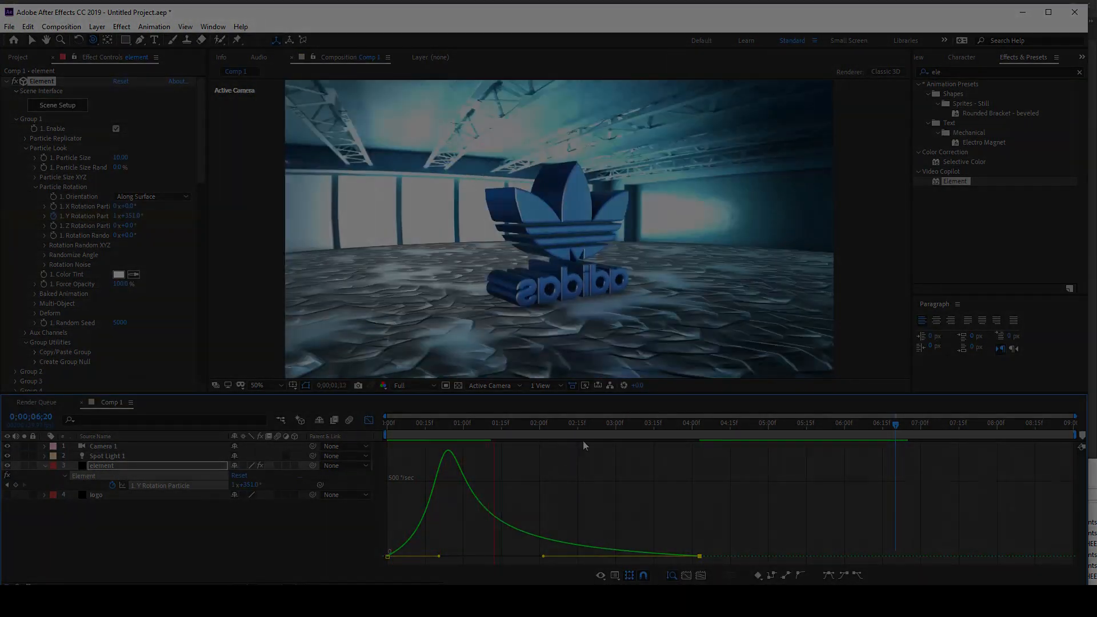